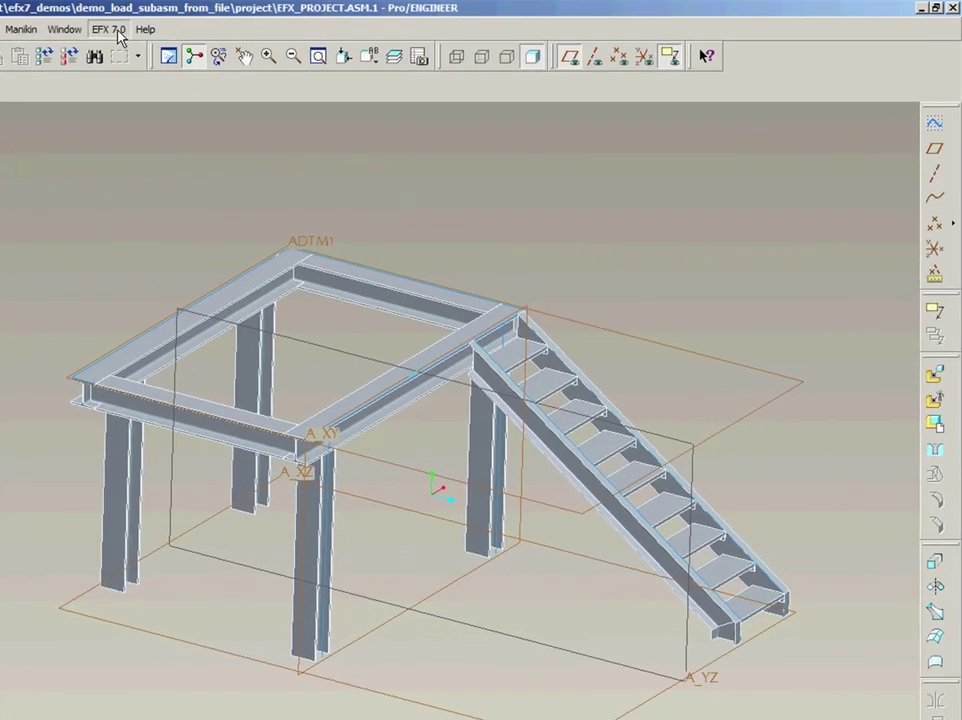
Start a load-from-file project subassembly and select efx_handrails_1.asm in custom_templates
left_click(240, 24)
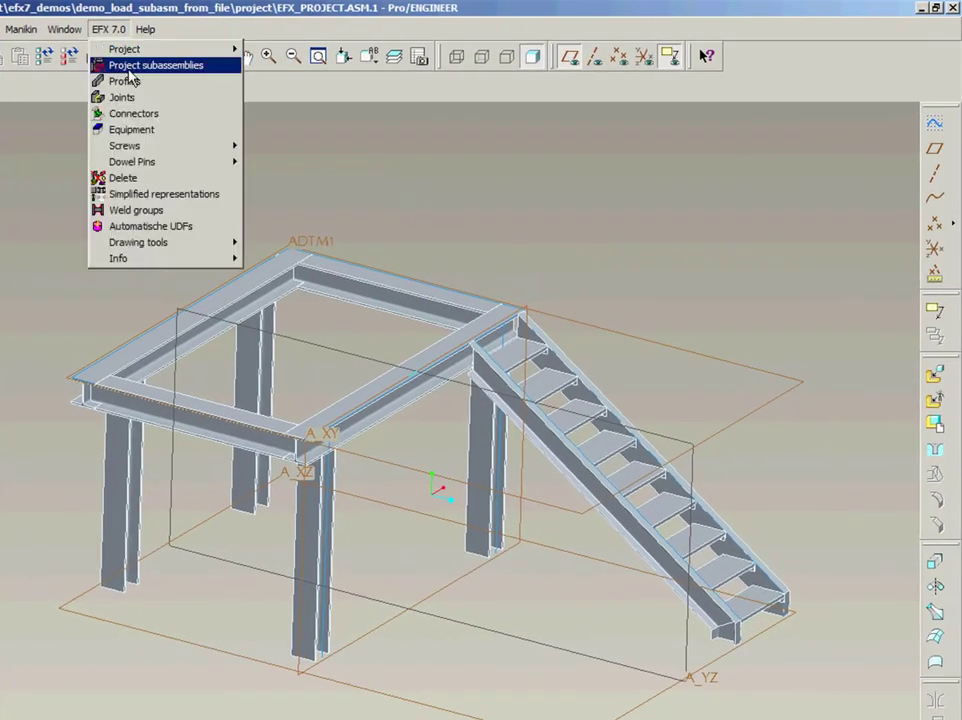
left_click(130, 67)
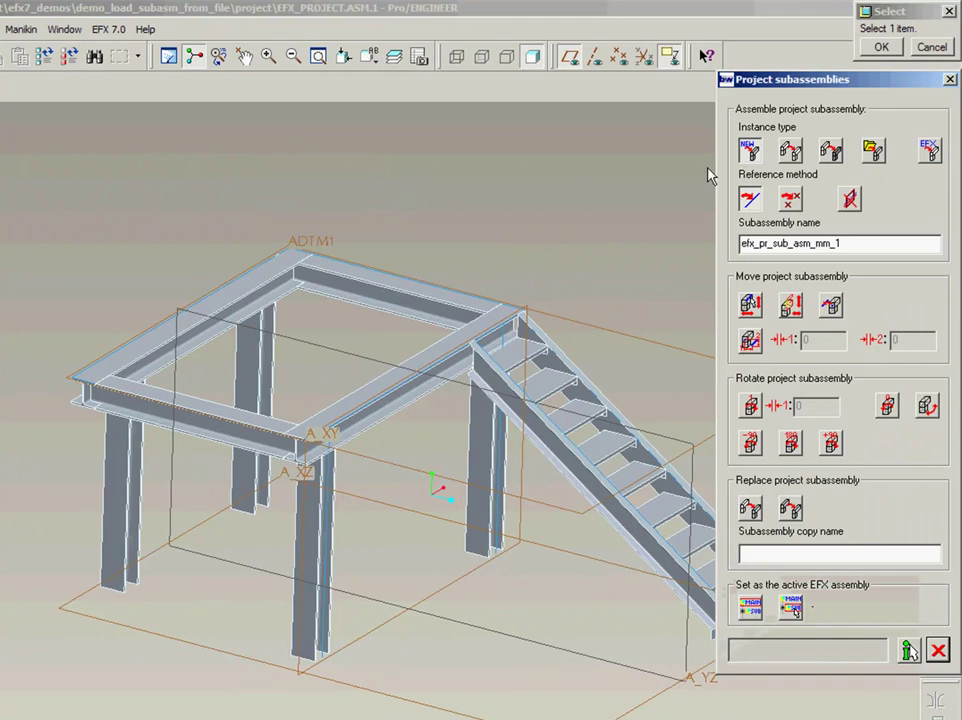
left_click(874, 153)
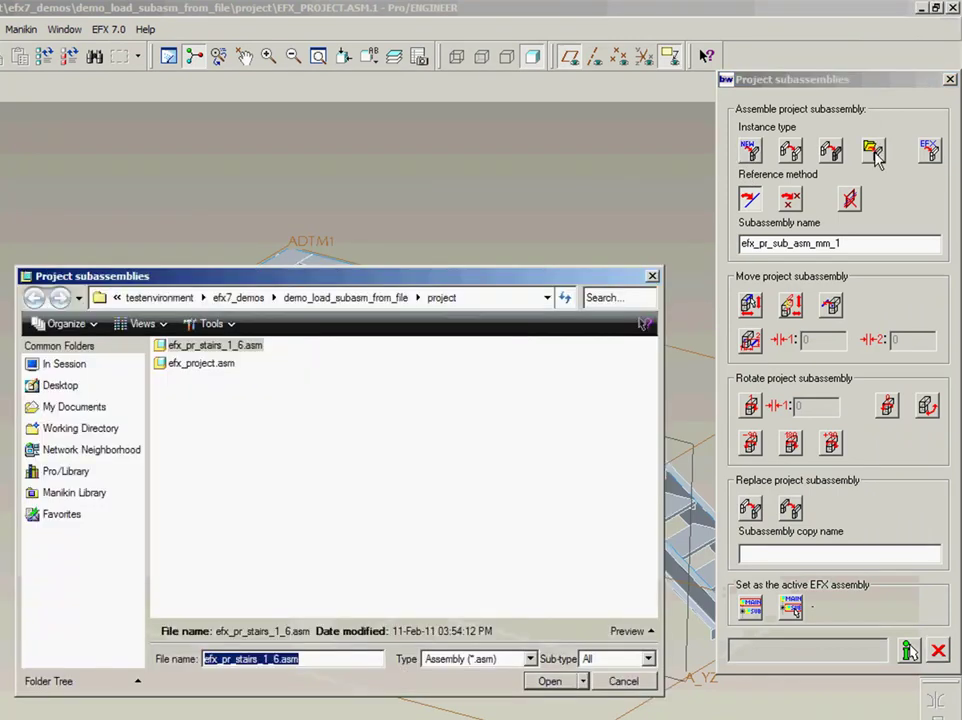
left_click(345, 298)
double_click(190, 346)
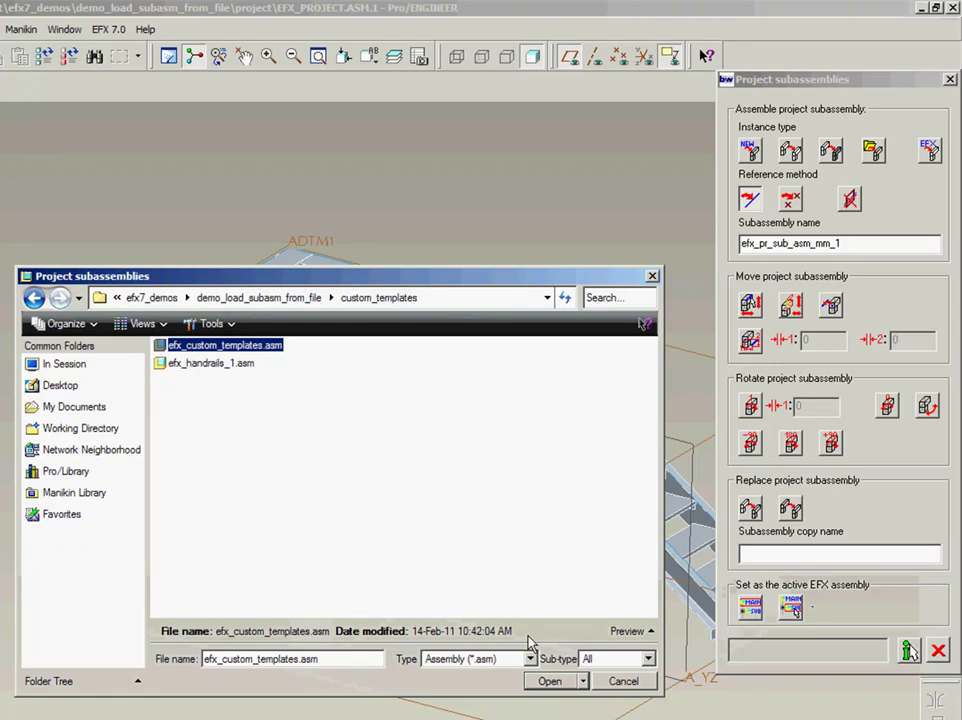
left_click(198, 364)
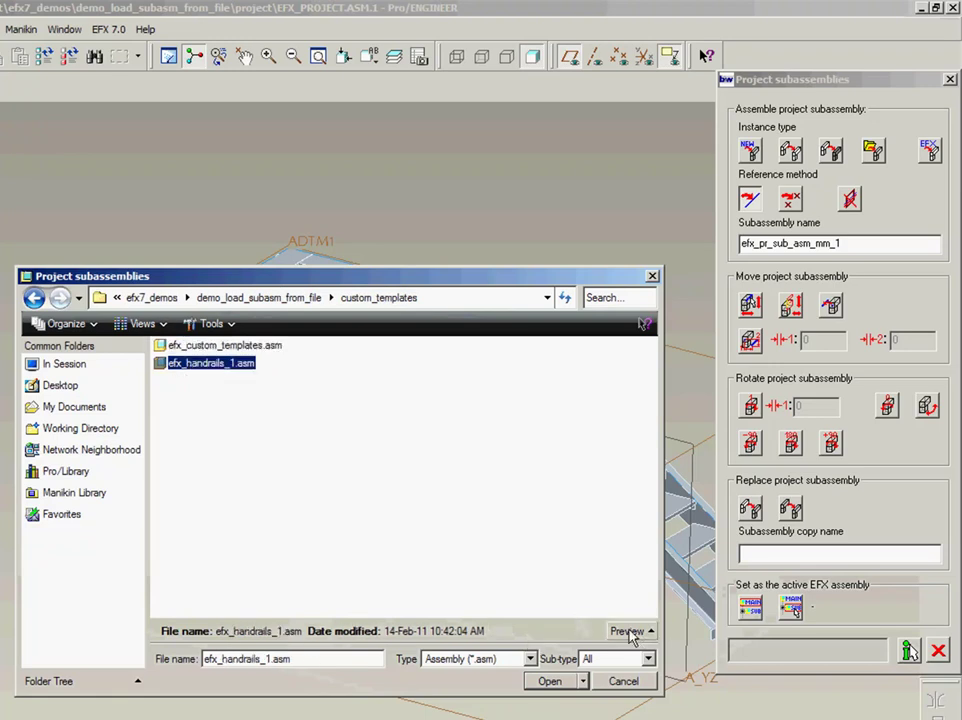
Preview the handrail template enlarged, rotating and zooming to inspect posts and base plates
left_click(628, 631)
left_click_drag(388, 267, 389, 119)
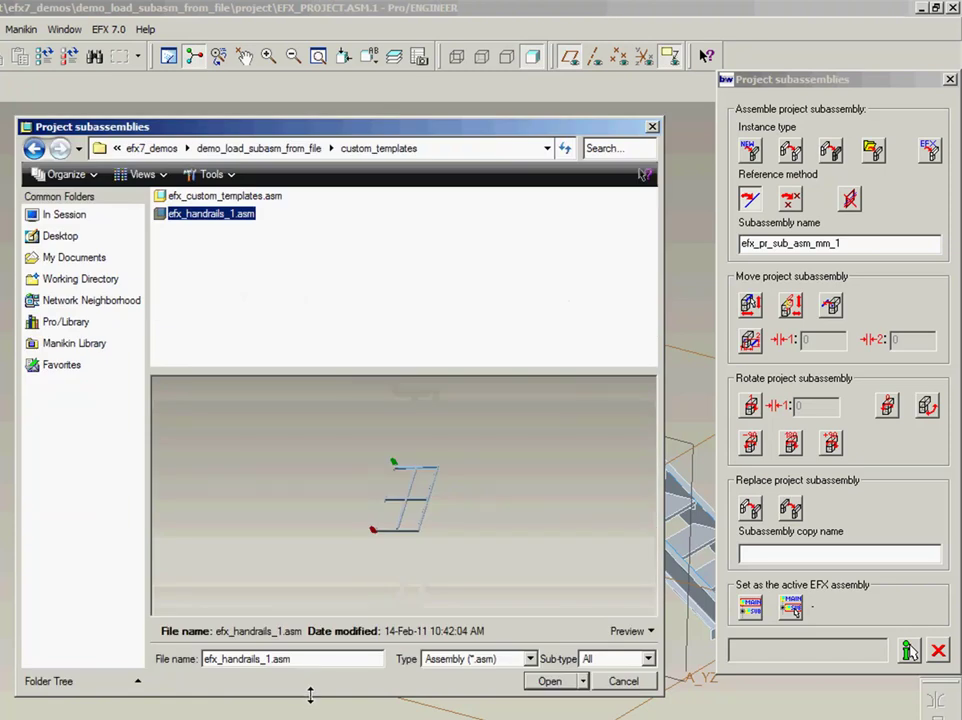
left_click_drag(340, 695, 340, 719)
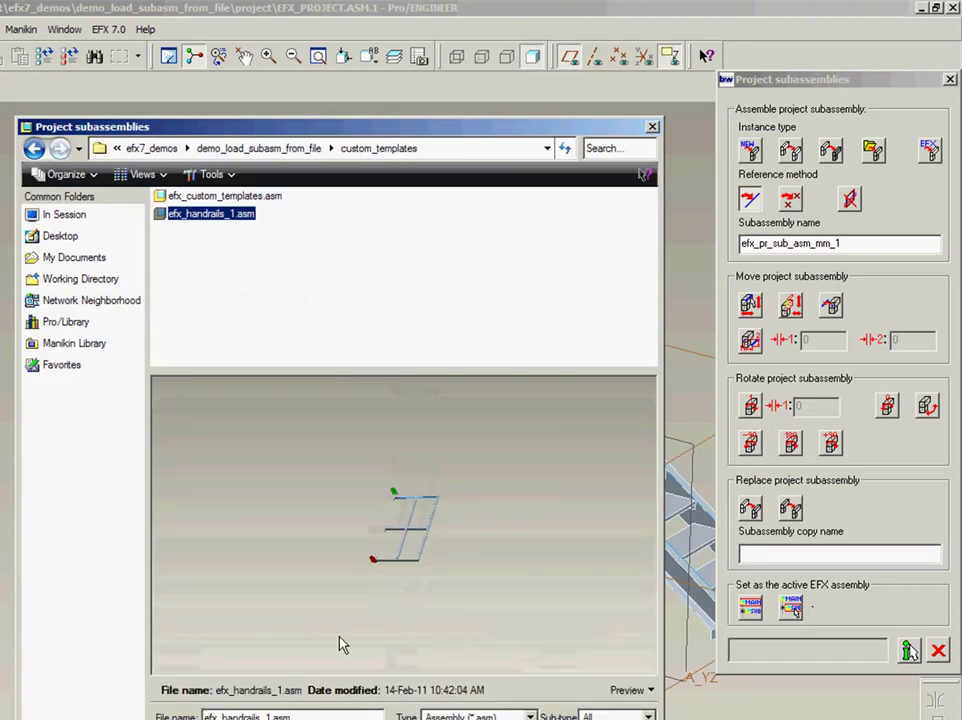
middle_click_drag(339, 640, 431, 553)
scroll(431, 553, "up", 5)
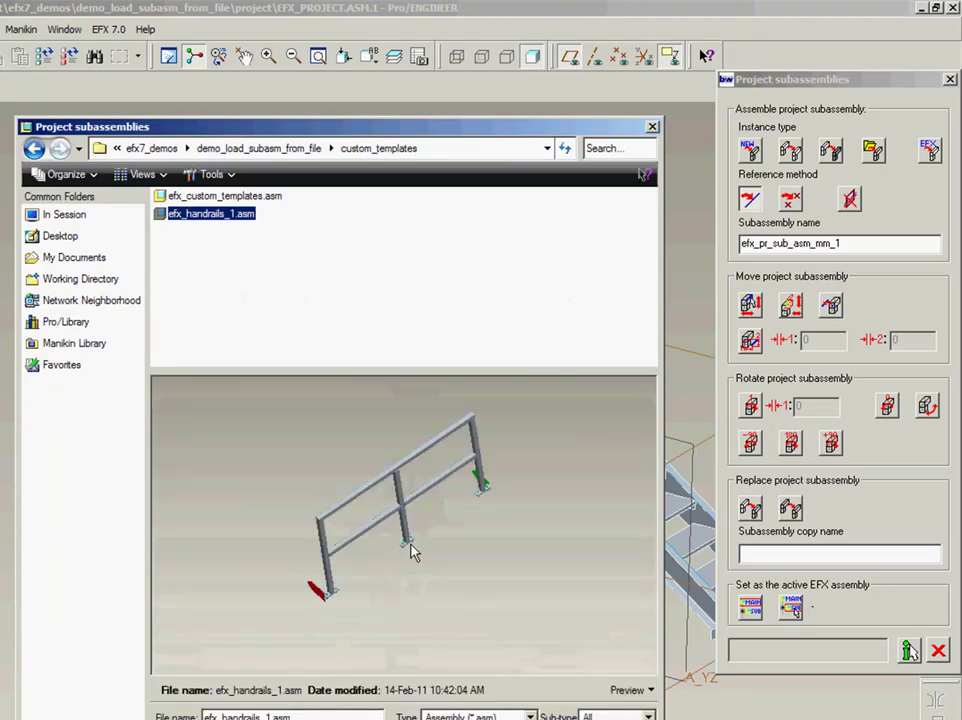
middle_click_drag(340, 548, 455, 588)
scroll(357, 451, "up", 4)
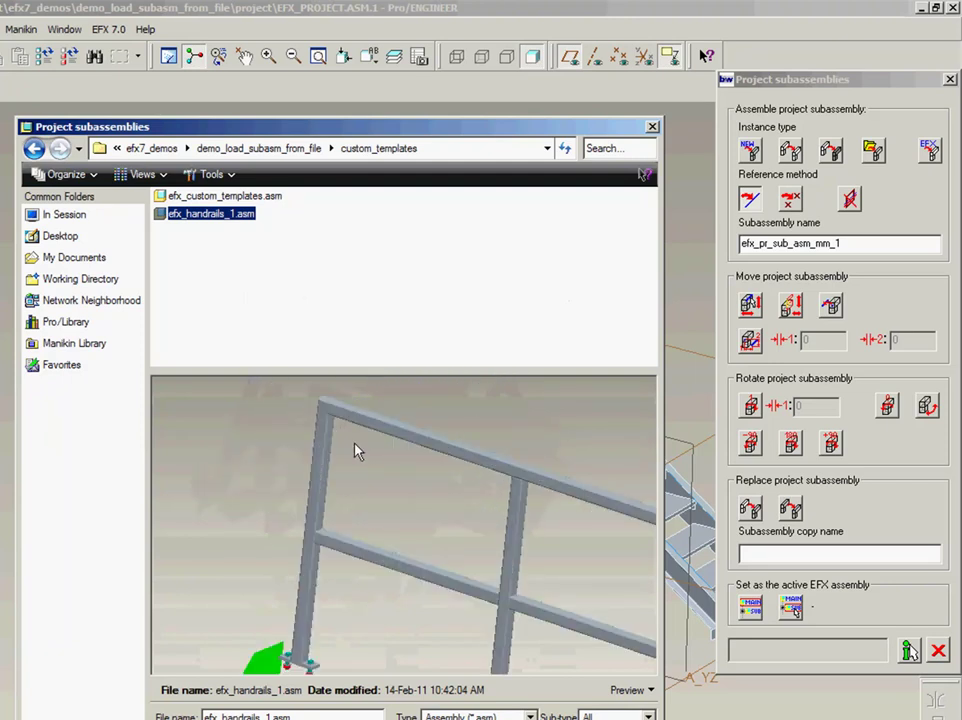
scroll(301, 444, "down", 3)
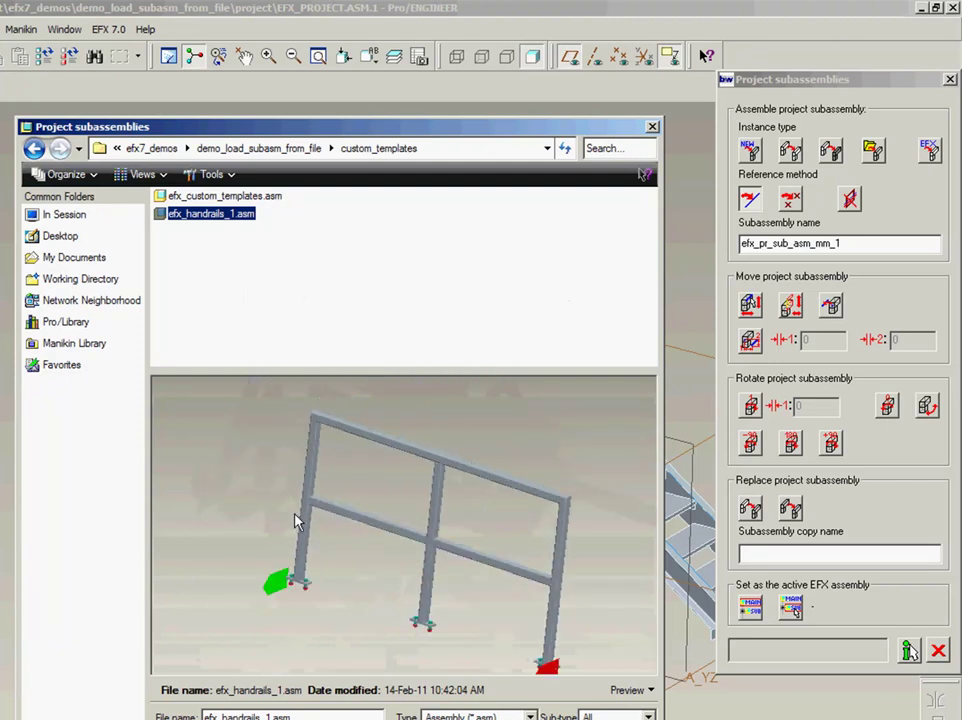
scroll(323, 557, "up", 4)
scroll(322, 556, "up", 3)
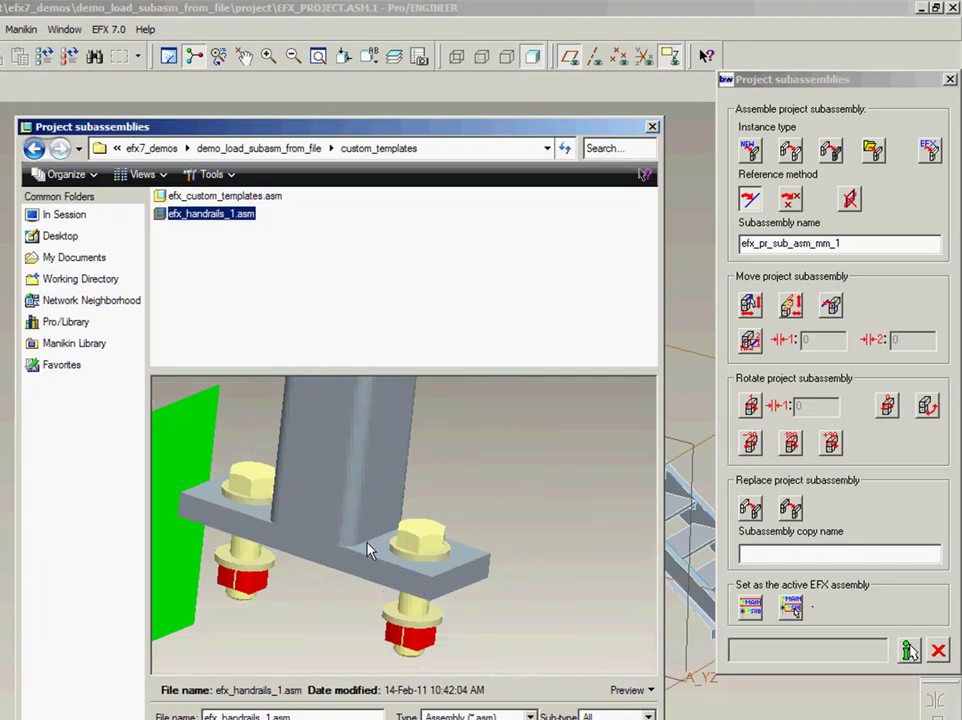
scroll(367, 550, "down", 3)
scroll(367, 545, "down", 3)
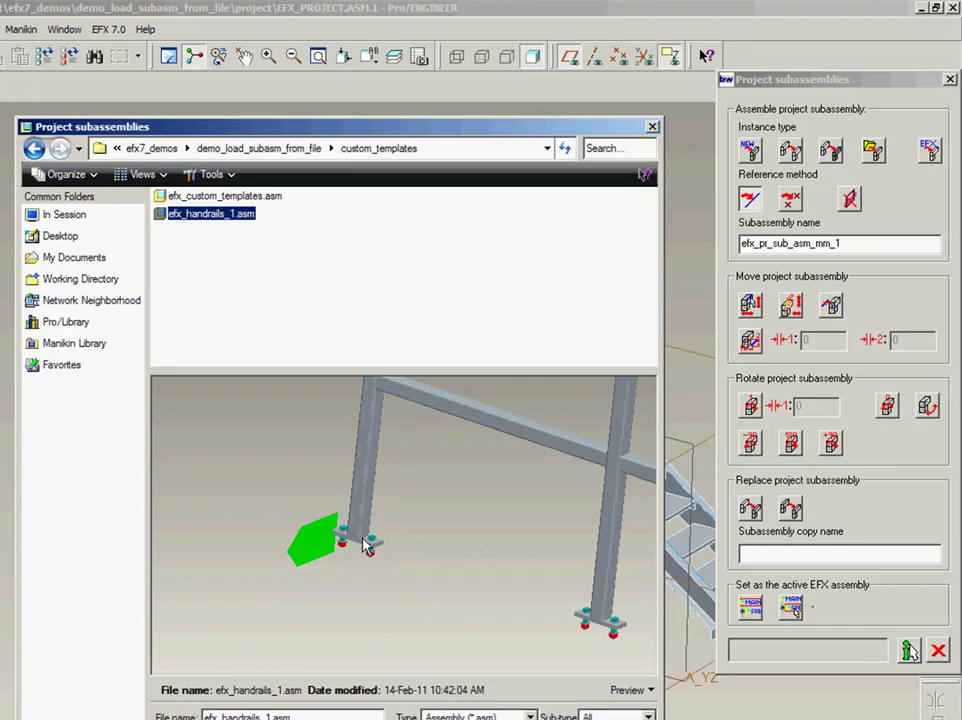
scroll(367, 545, "down", 3)
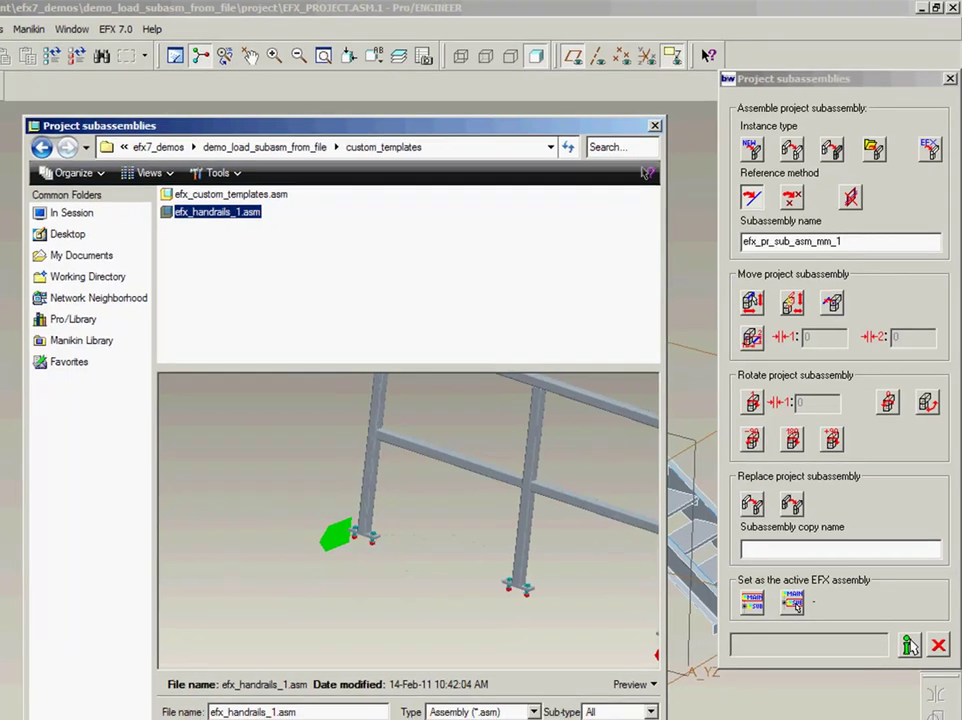
Load the handrail template and place it along the platform's front edge beam
left_click(630, 690)
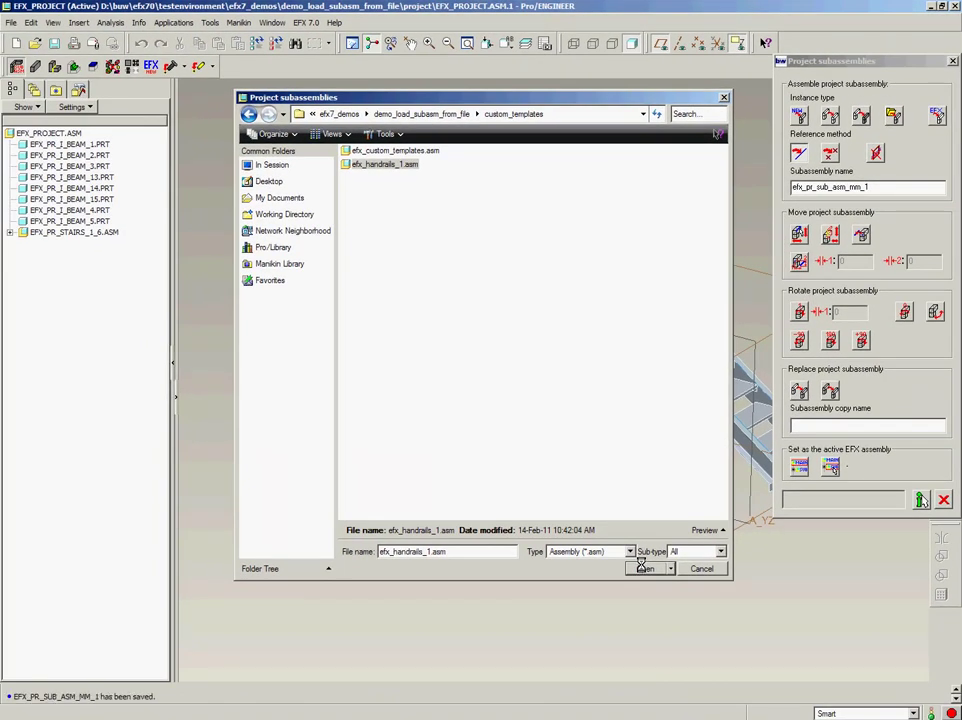
left_click(643, 568)
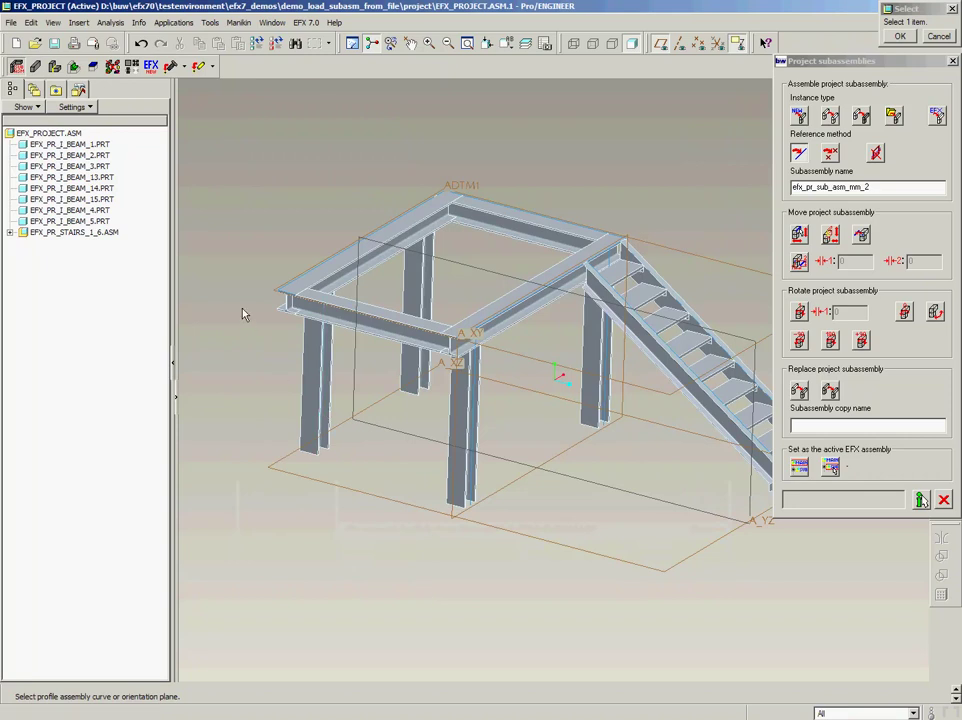
scroll(357, 318, "up", 5)
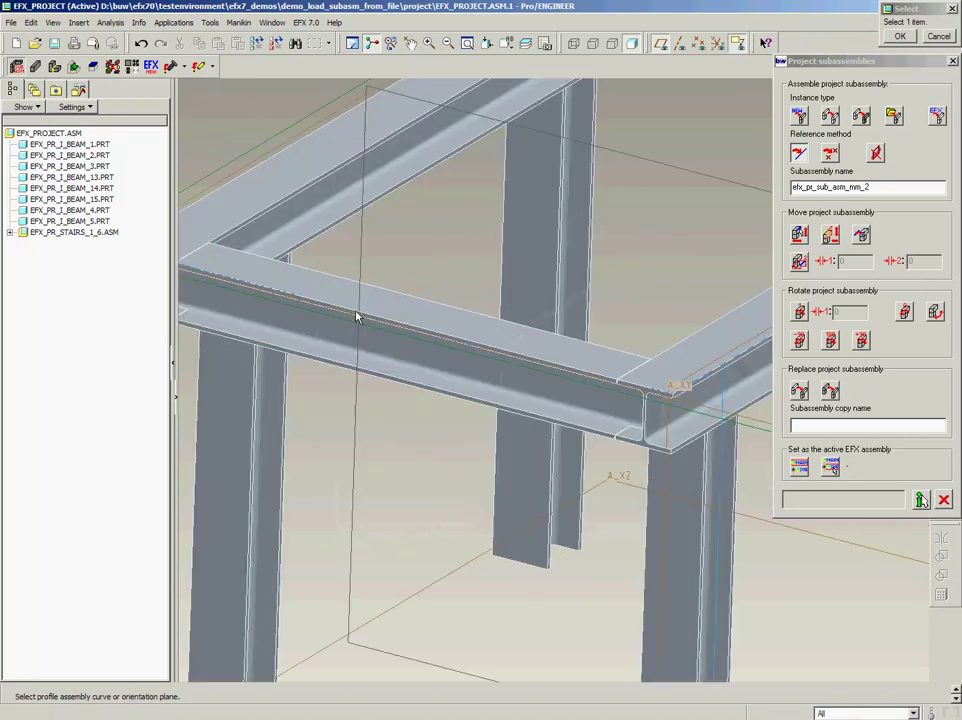
left_click(341, 316)
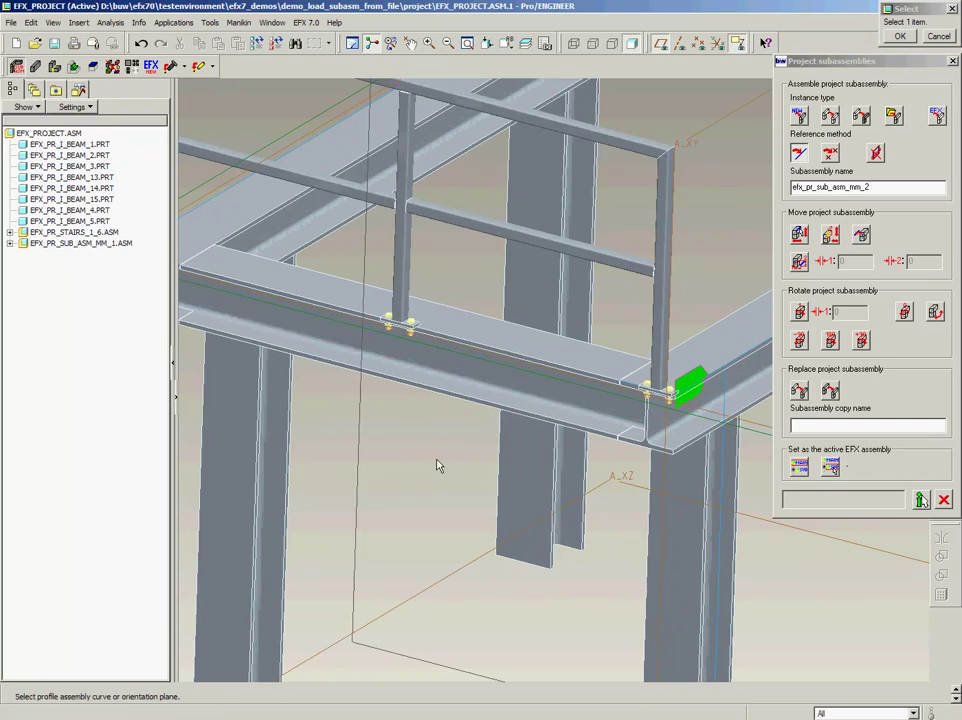
scroll(440, 462, "down", 3)
left_click(900, 36)
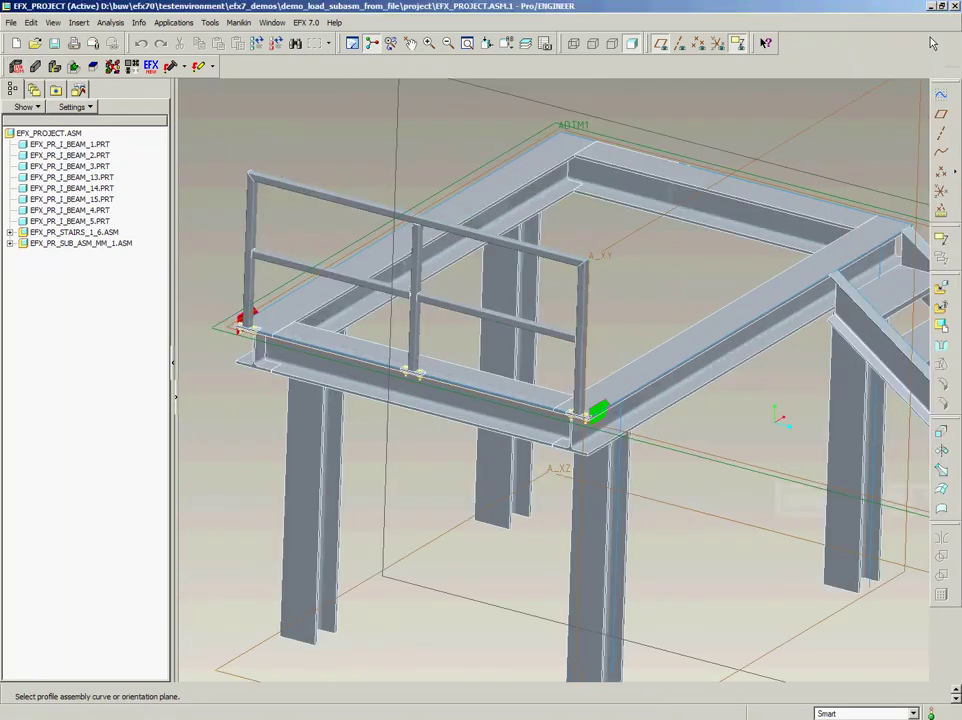
Hide the datum planes and orbit the platform to view the railing
left_click(662, 45)
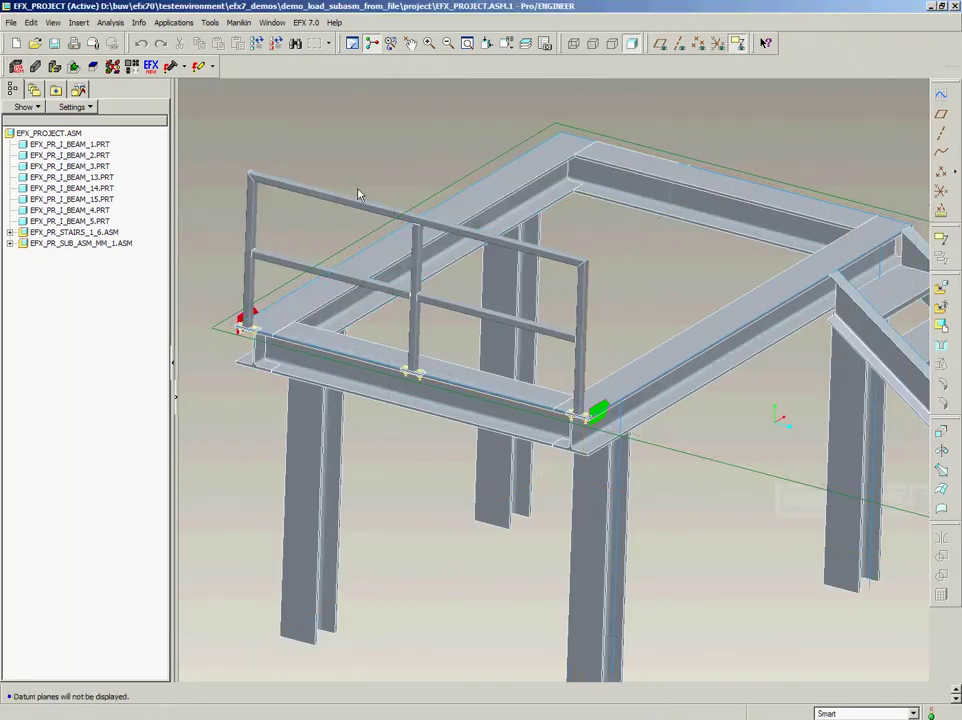
middle_click_drag(361, 195, 386, 180)
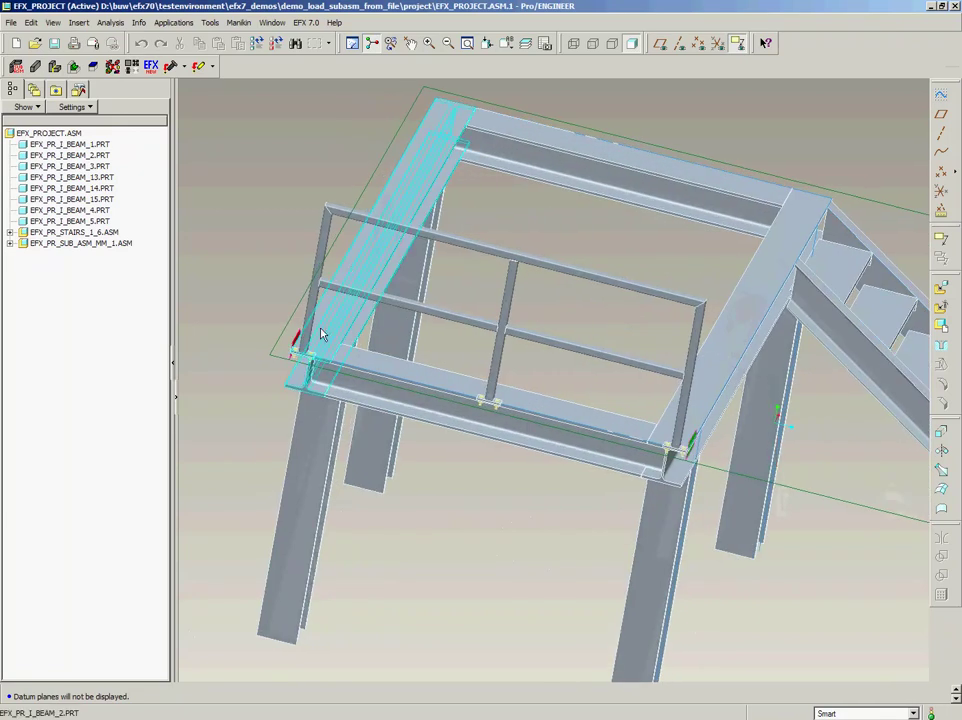
scroll(292, 367, "up", 3)
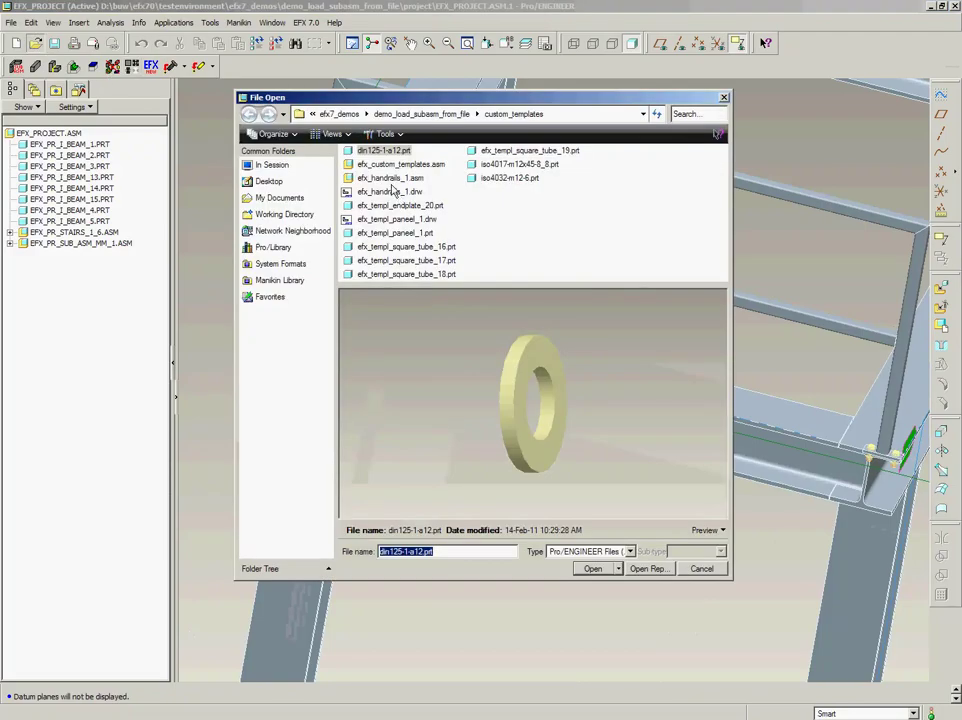
Open efx_pr_sub_asm_mm_1.drw from the working directory and zoom over its parts list
left_click(290, 216)
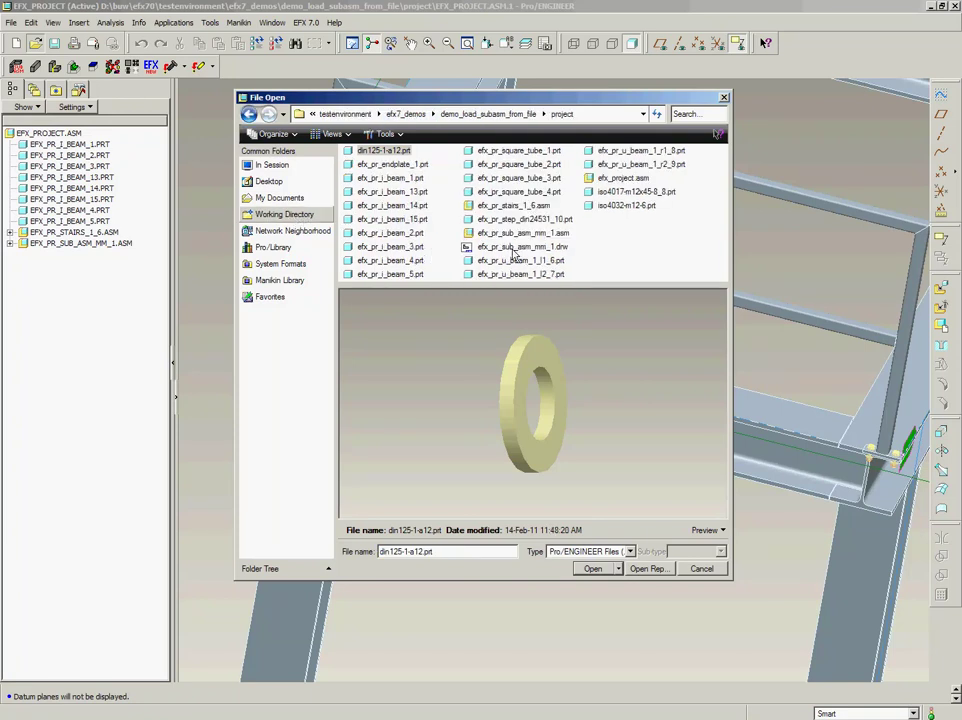
left_click(512, 248)
double_click(512, 248)
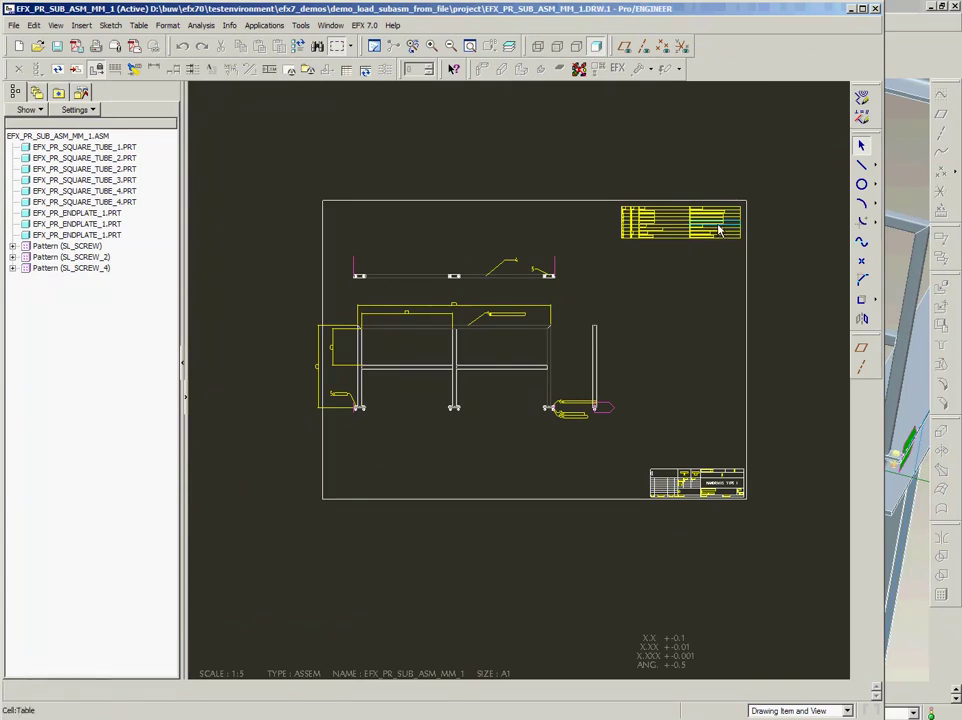
scroll(718, 227, "up", 5)
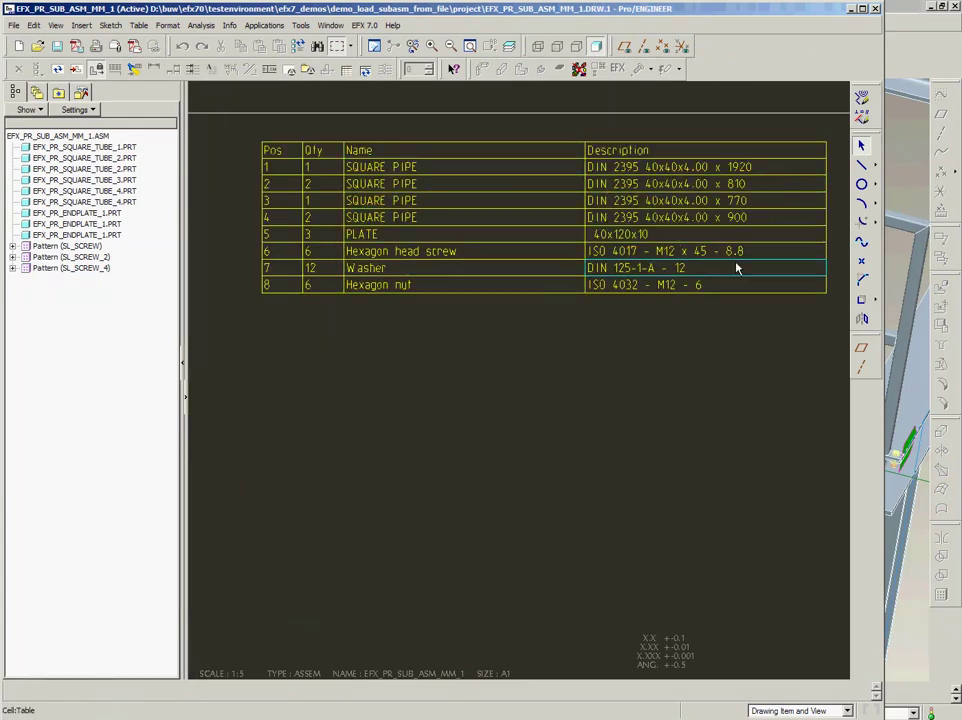
scroll(749, 267, "down", 5)
scroll(485, 365, "down", 3)
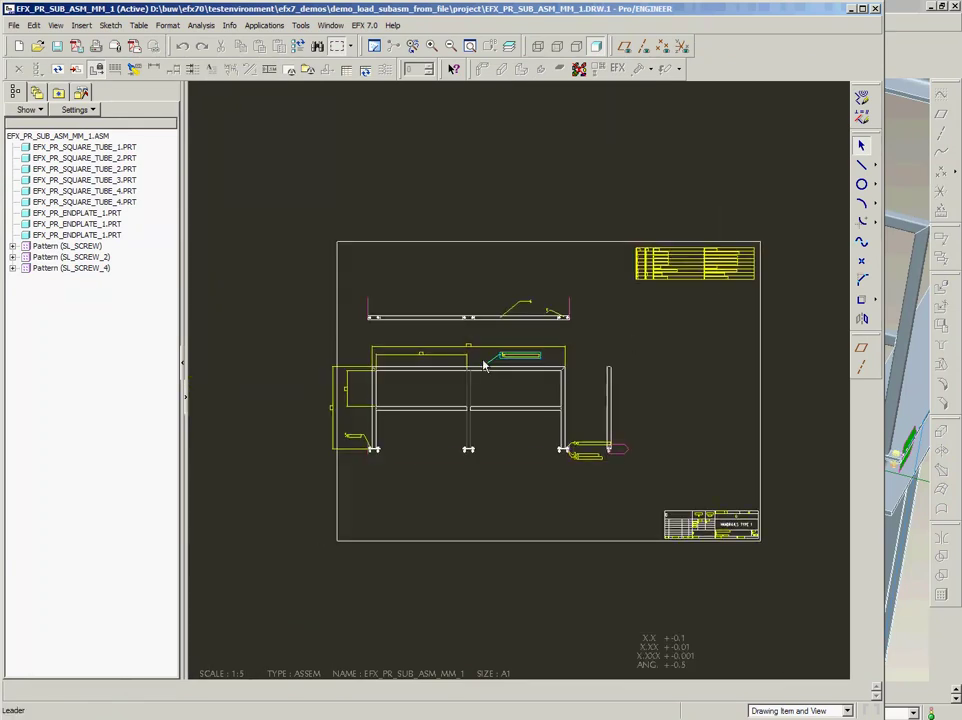
scroll(505, 378, "up", 5)
scroll(520, 362, "down", 5)
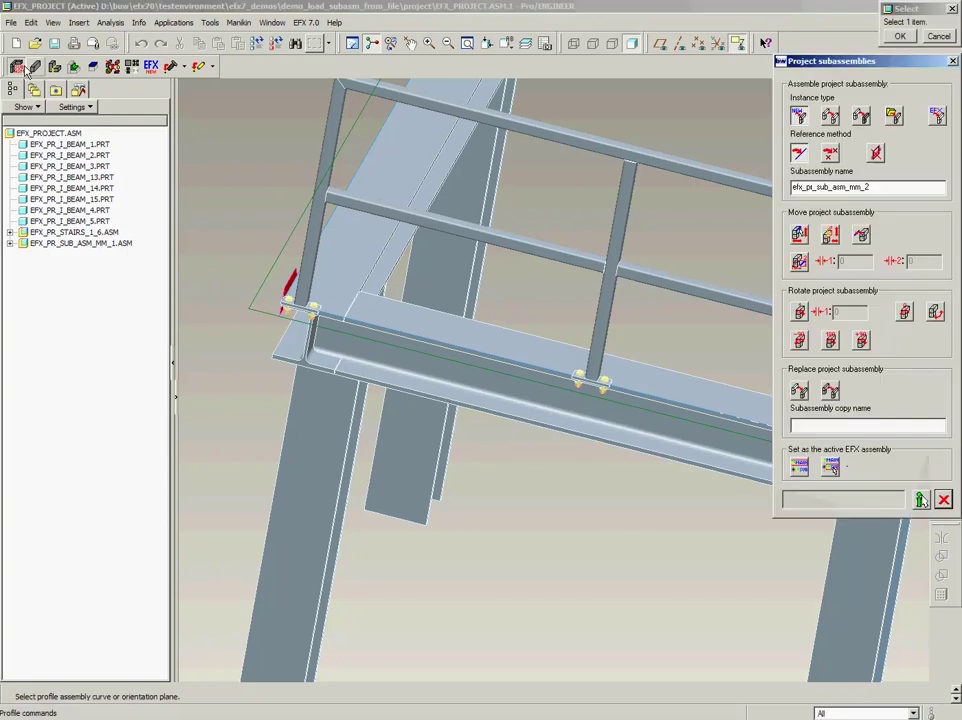
Move the handrail subassembly onto the end plate reference profile and exit the subassembly tool
left_click(799, 234)
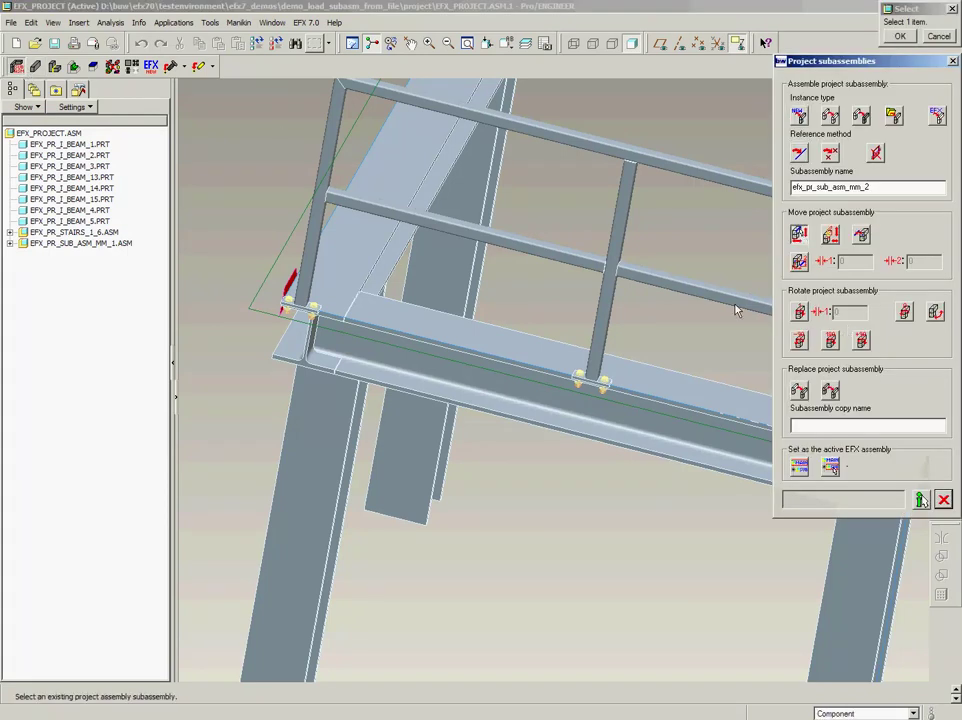
left_click(603, 327)
scroll(608, 428, "up", 5)
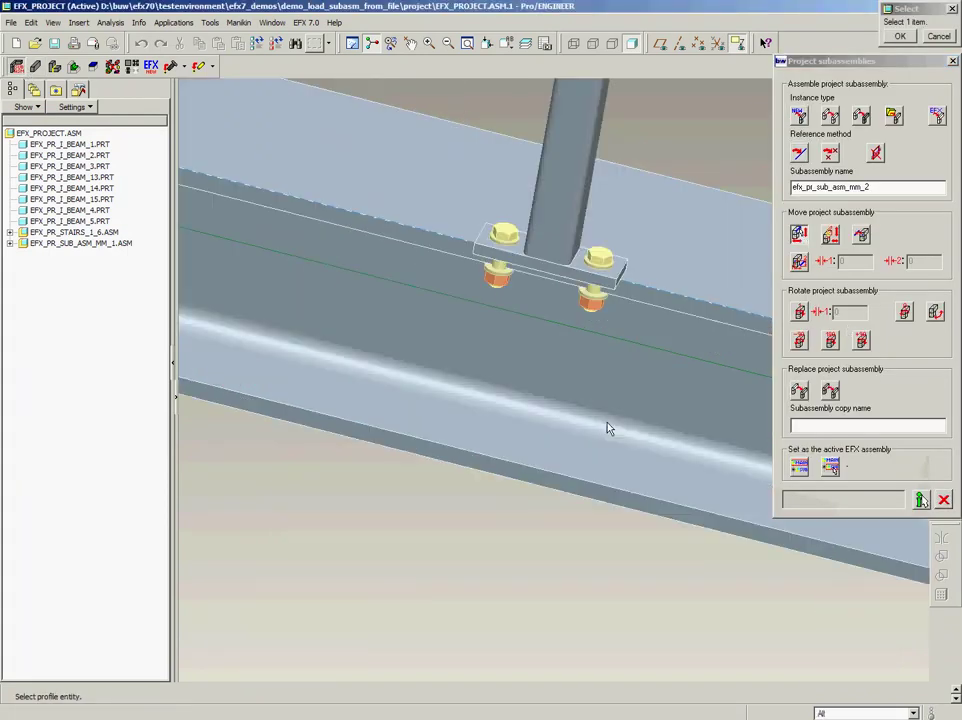
left_click(548, 273)
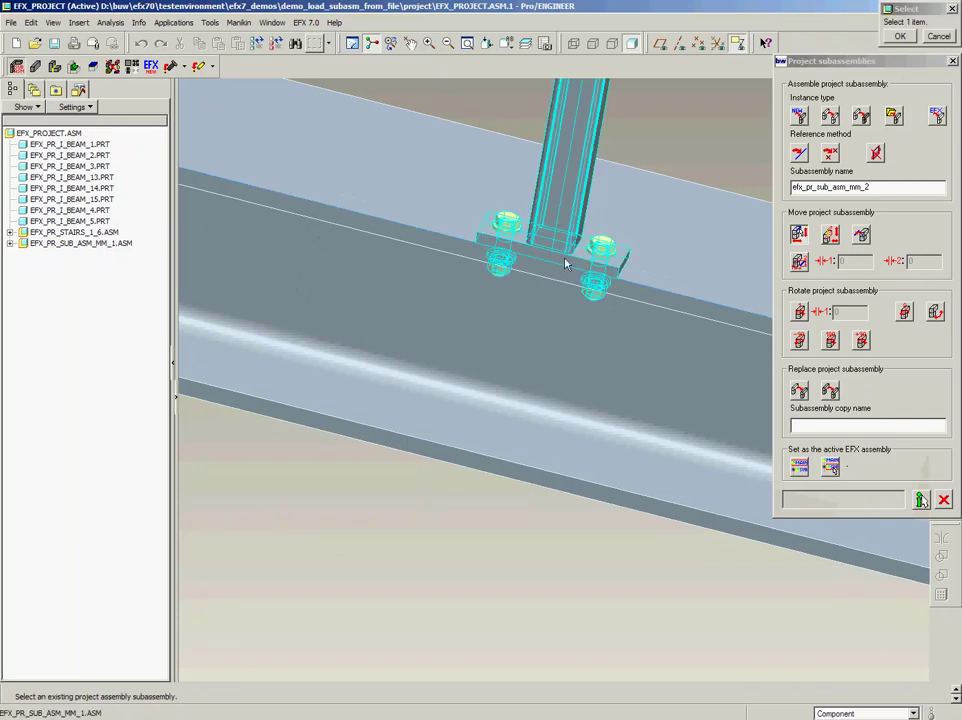
scroll(565, 263, "down", 5)
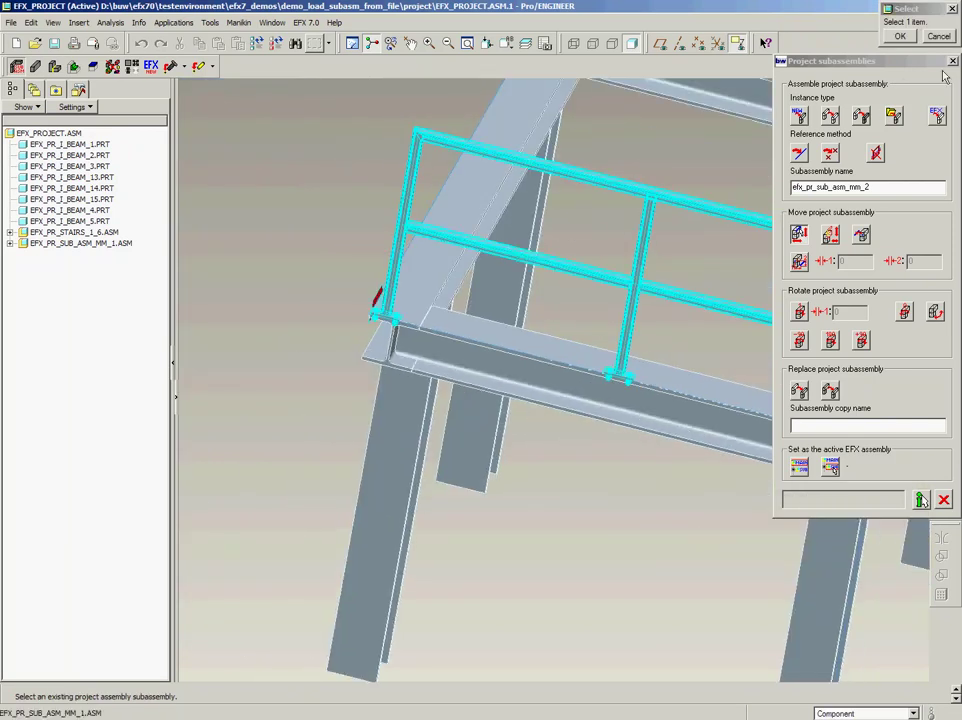
left_click(953, 61)
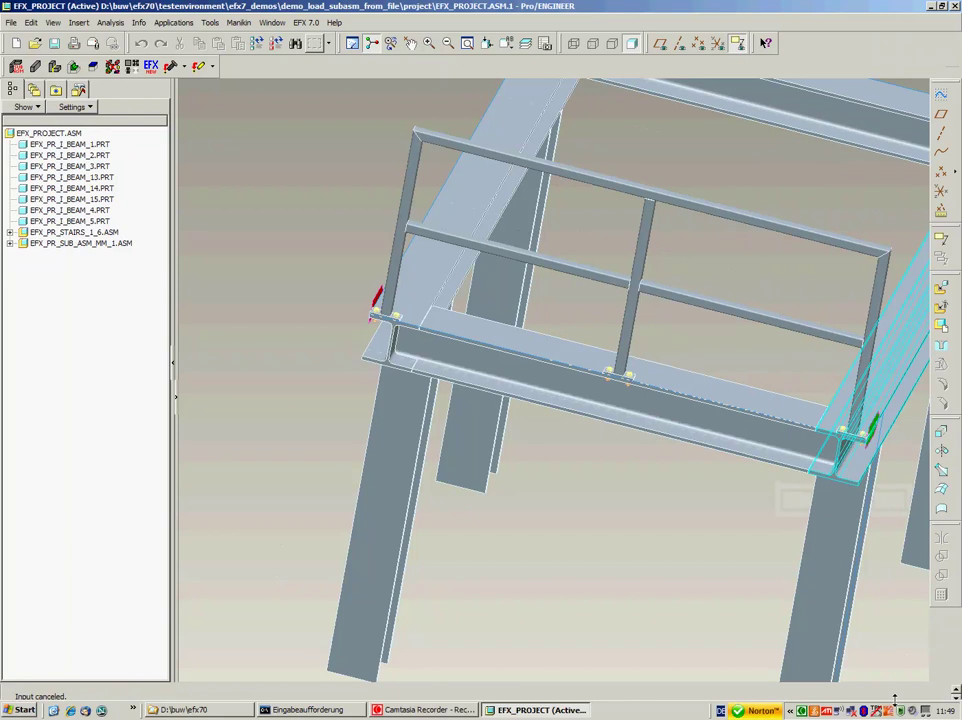
Set the selection filter to Features and edit the railing feature to show its dimensions
left_click(858, 713)
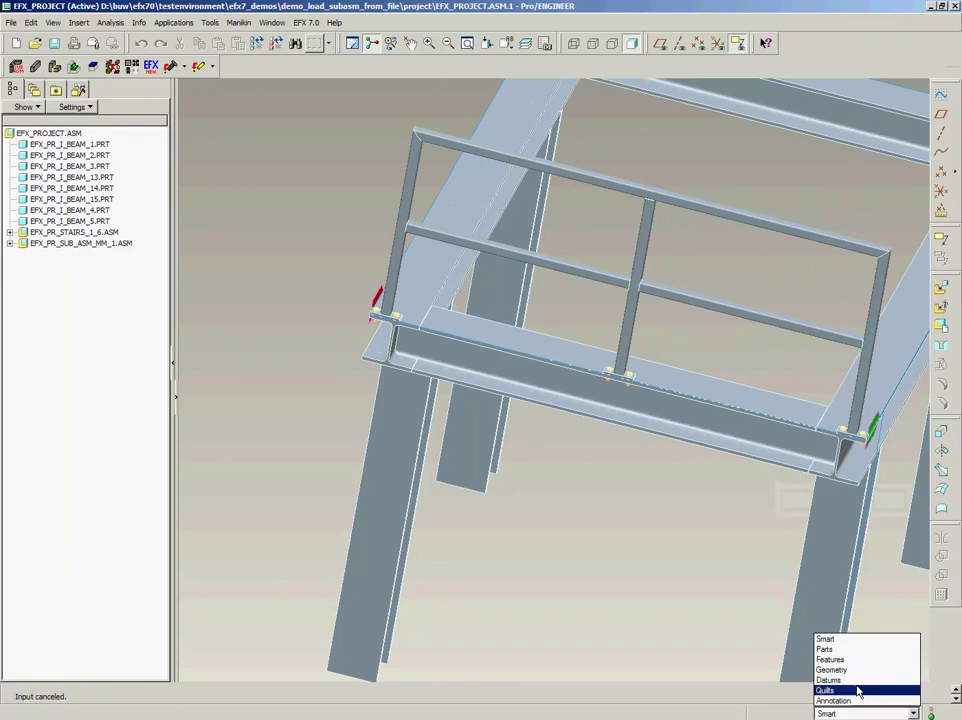
left_click(850, 660)
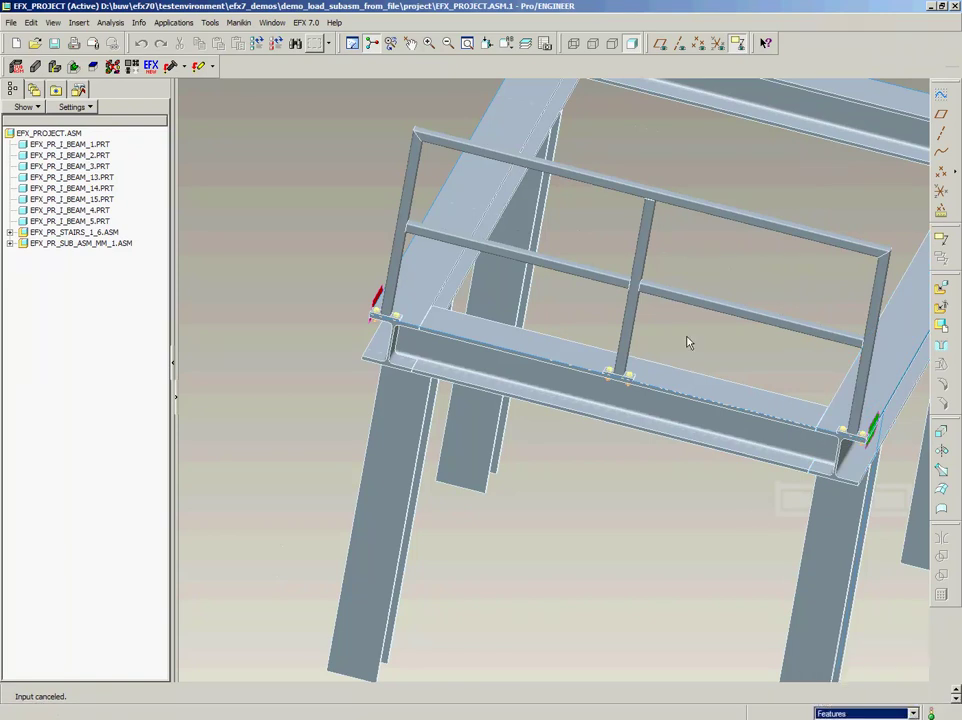
right_click(610, 188)
left_click(610, 188)
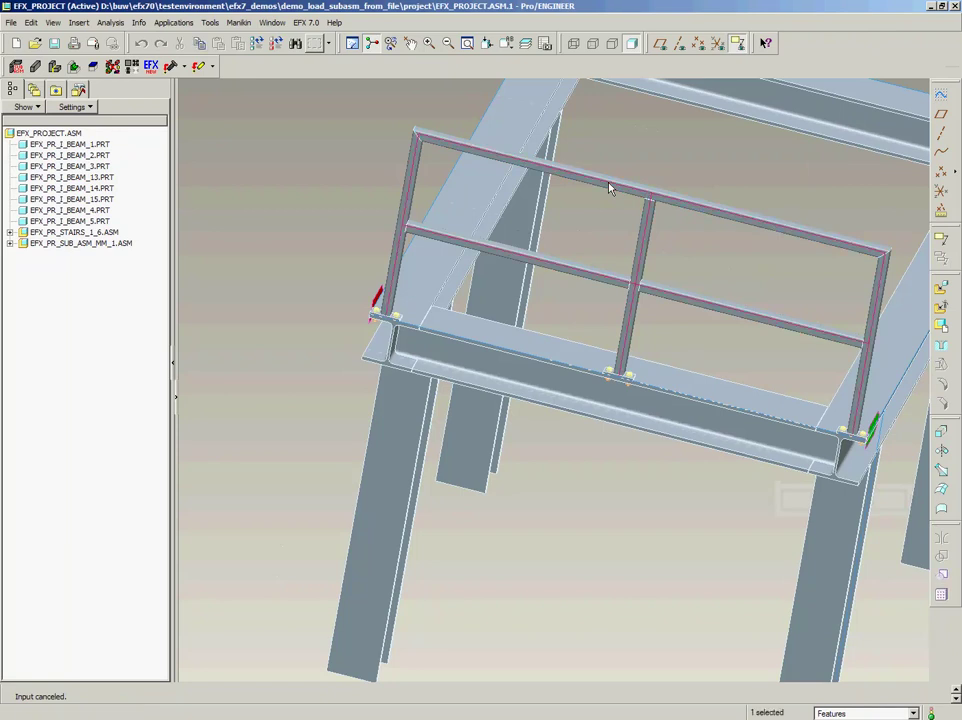
right_click(610, 188)
left_click(635, 213)
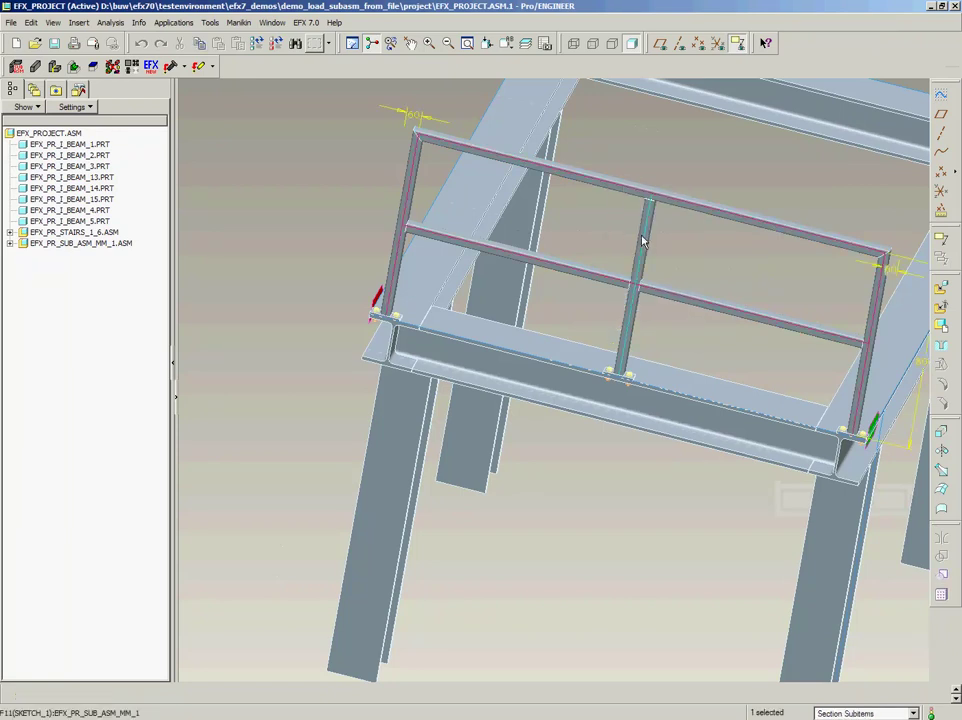
Change the railing's 600 dimension to 1000 and regenerate the model
scroll(620, 240, "down", 4)
scroll(853, 336, "up", 5)
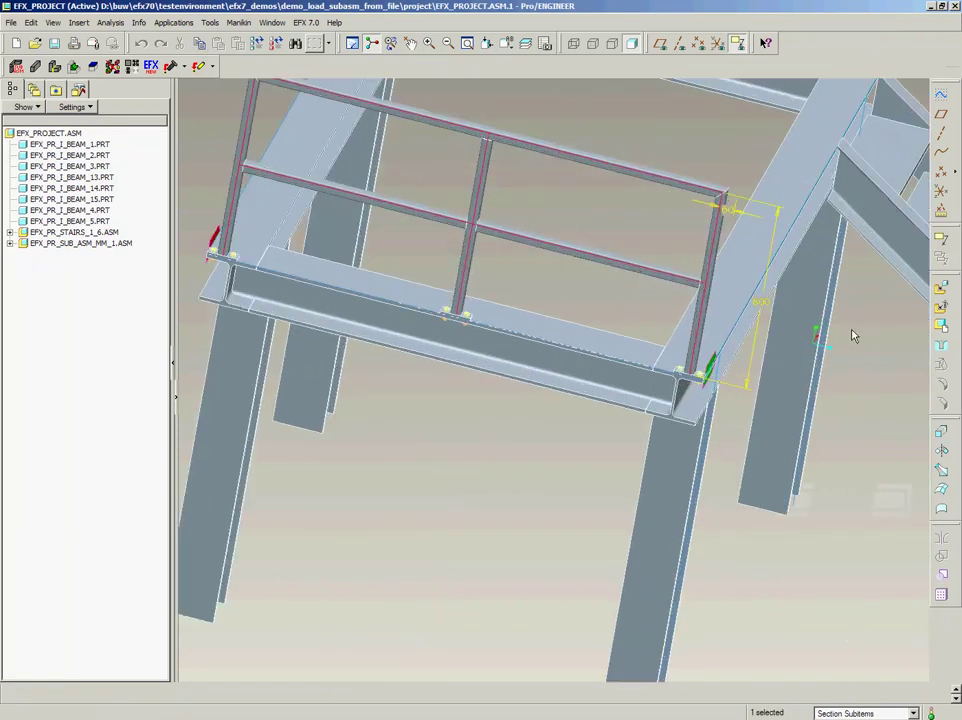
double_click(762, 301)
type("1")
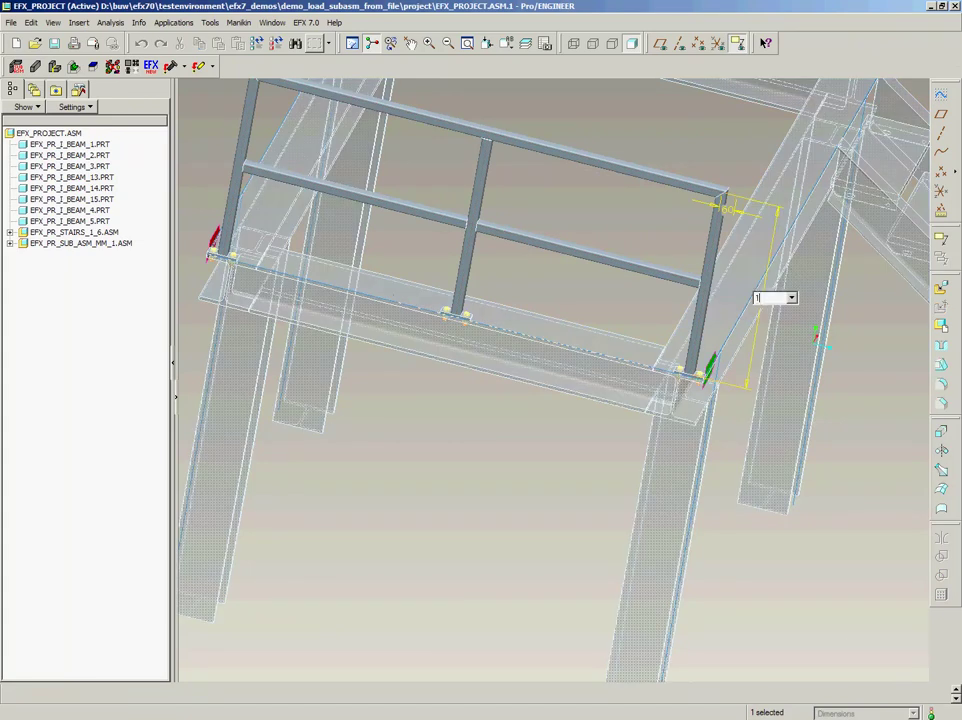
type("000")
key("Return")
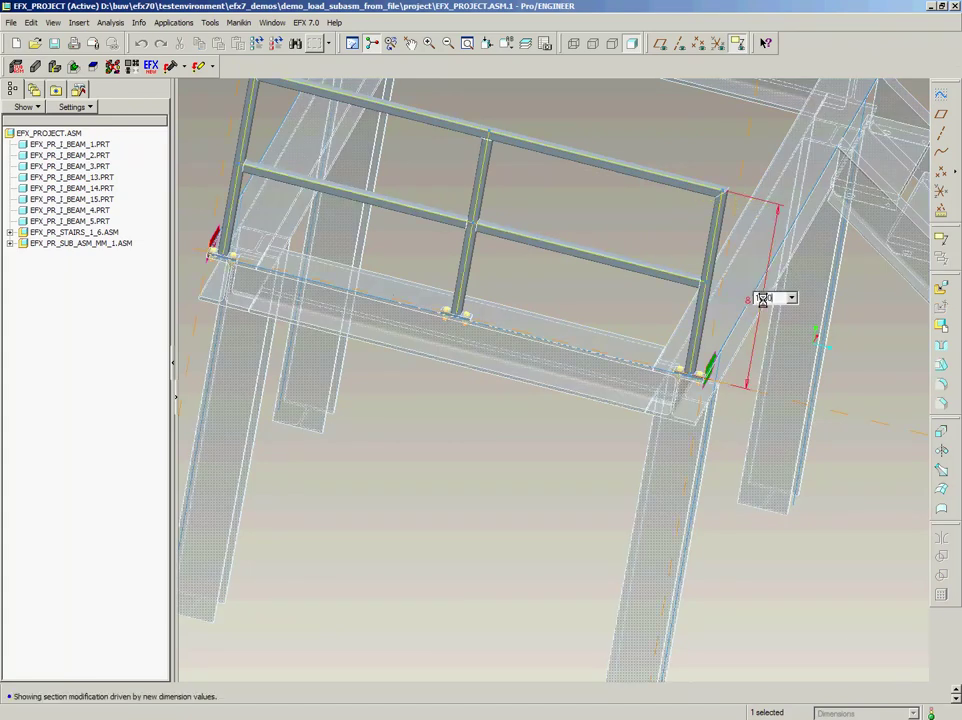
left_click(257, 44)
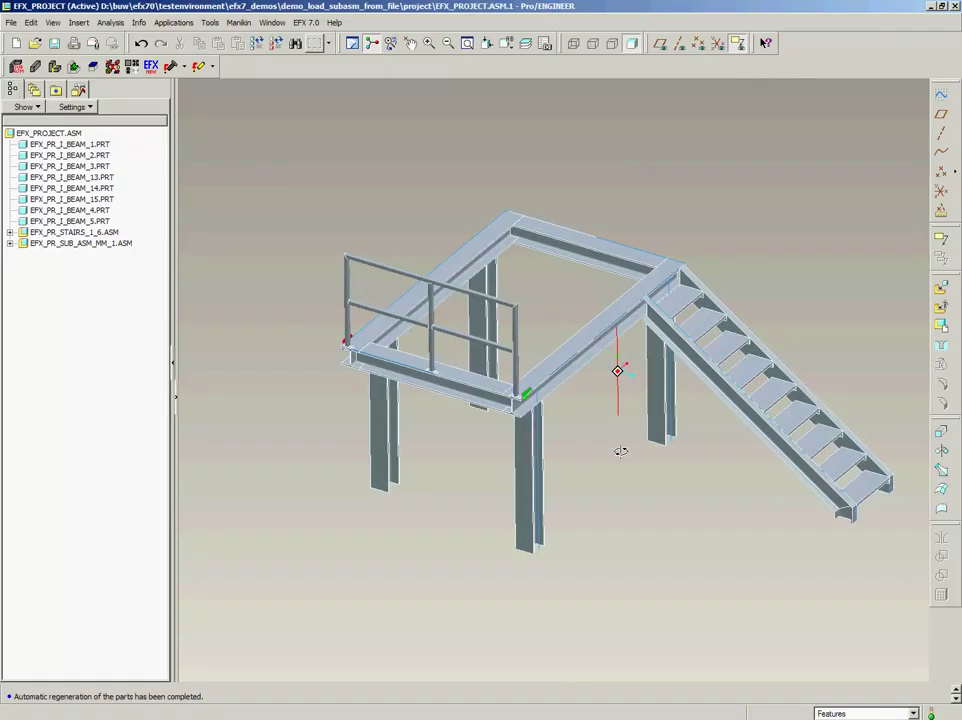
scroll(594, 443, "down", 2)
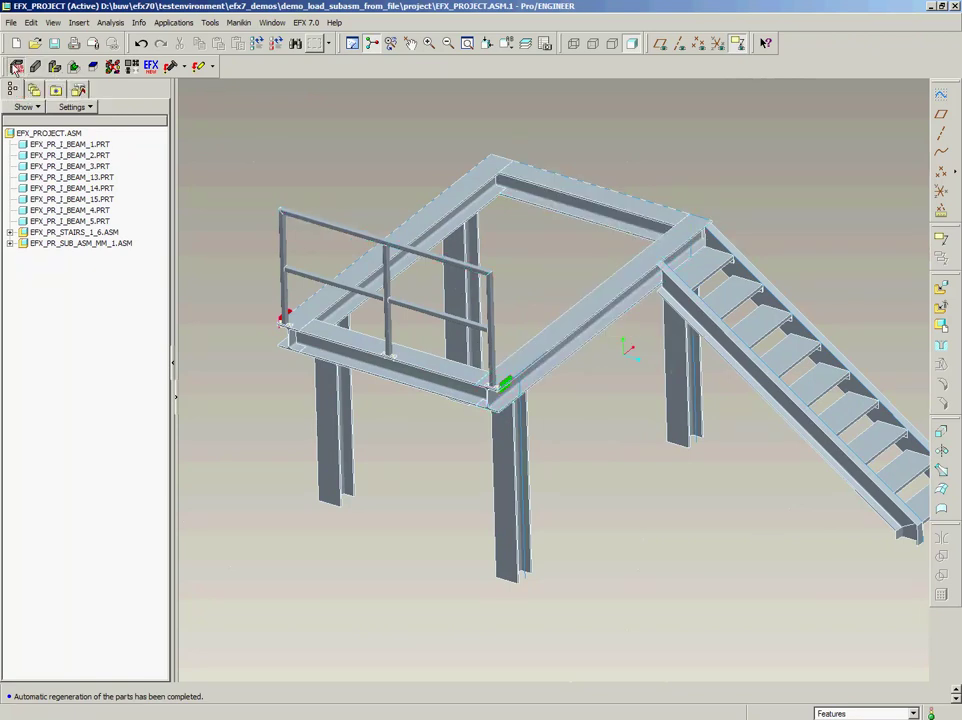
Copy the middle and top rails as a new handrail instance along the side beam by the stairs
left_click(16, 66)
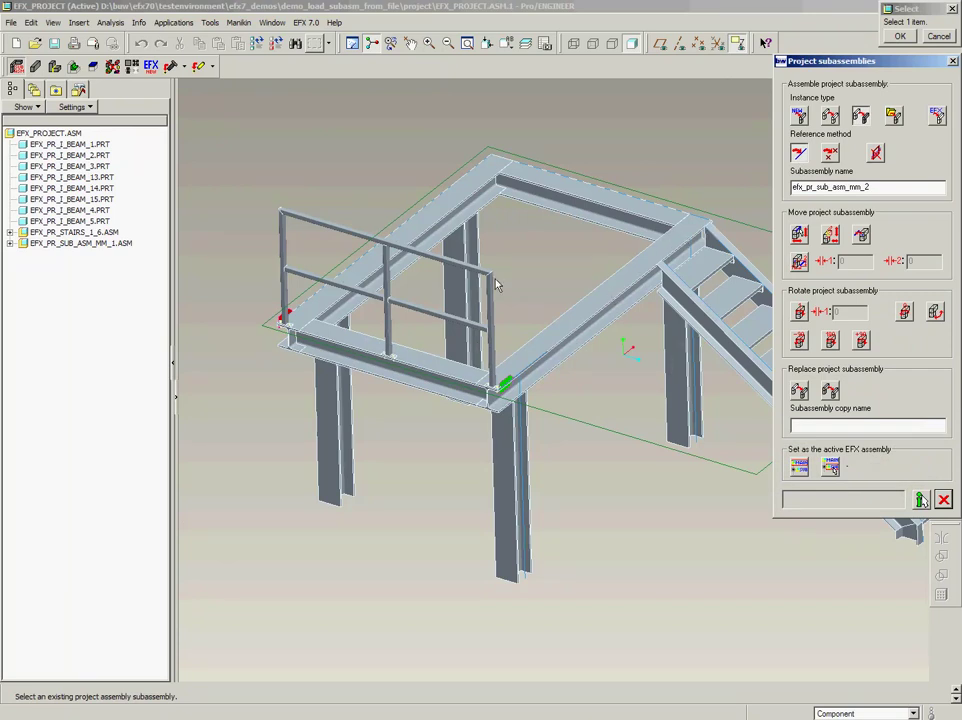
left_click(860, 116)
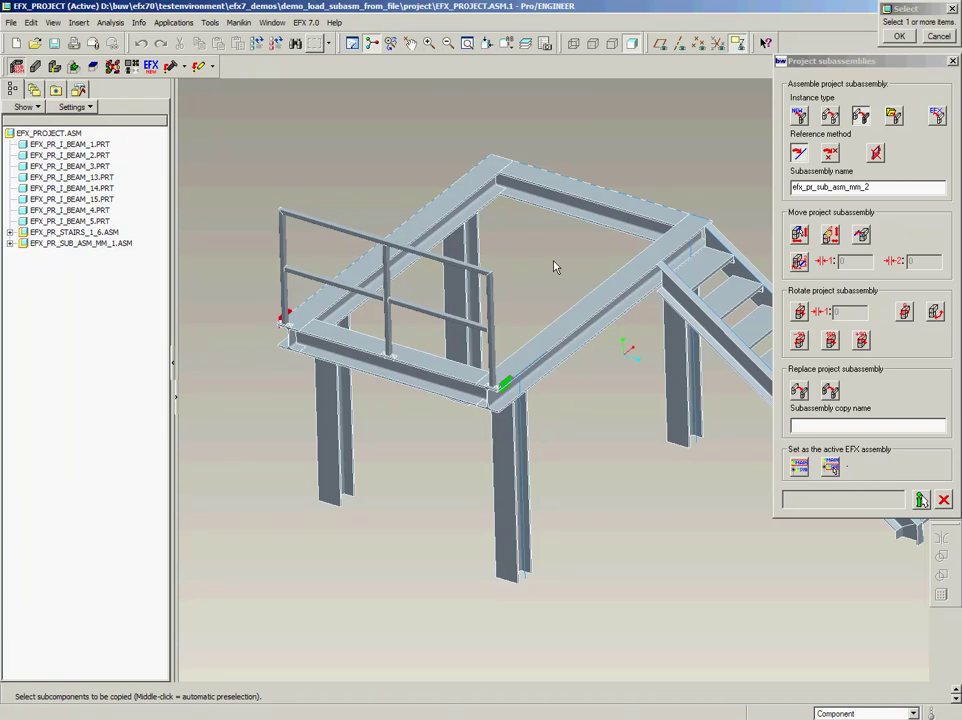
scroll(556, 267, "down", 2)
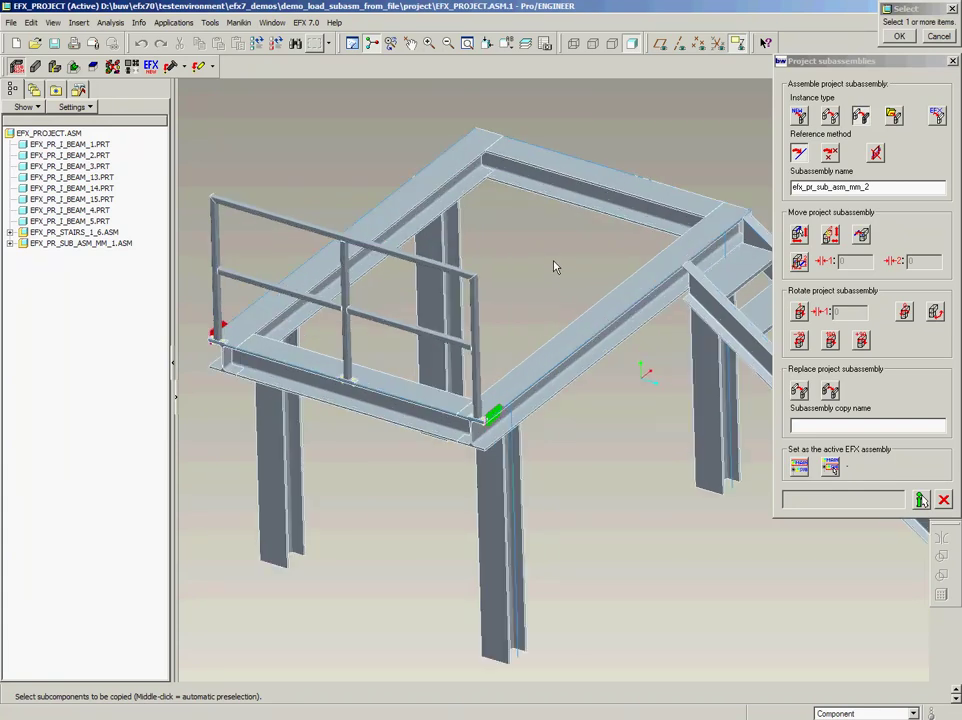
left_click(402, 328)
left_click(287, 295)
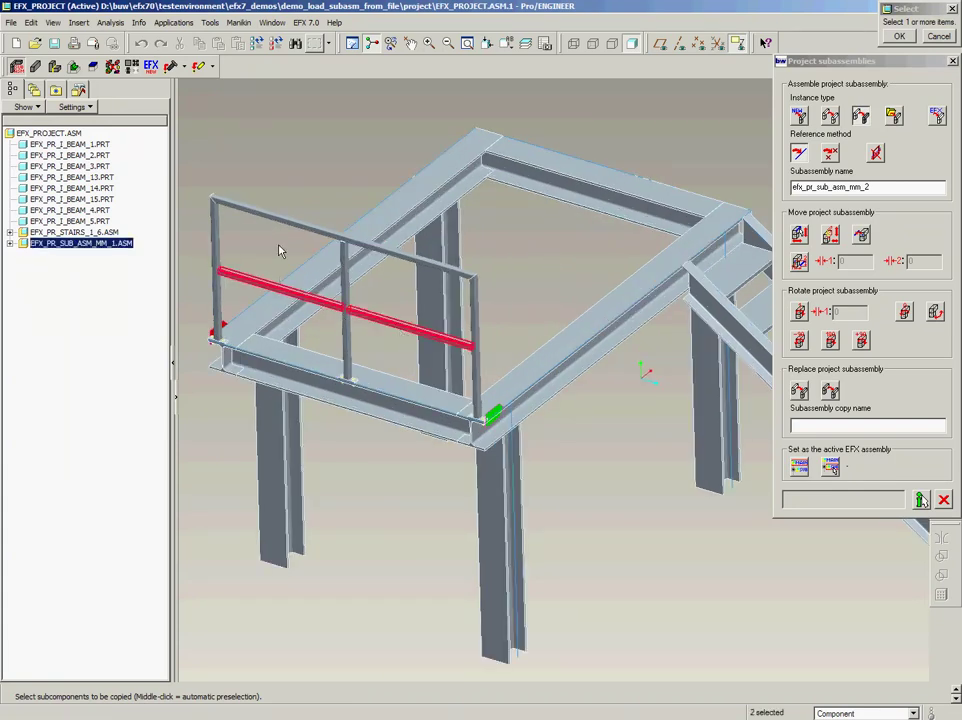
left_click(283, 224)
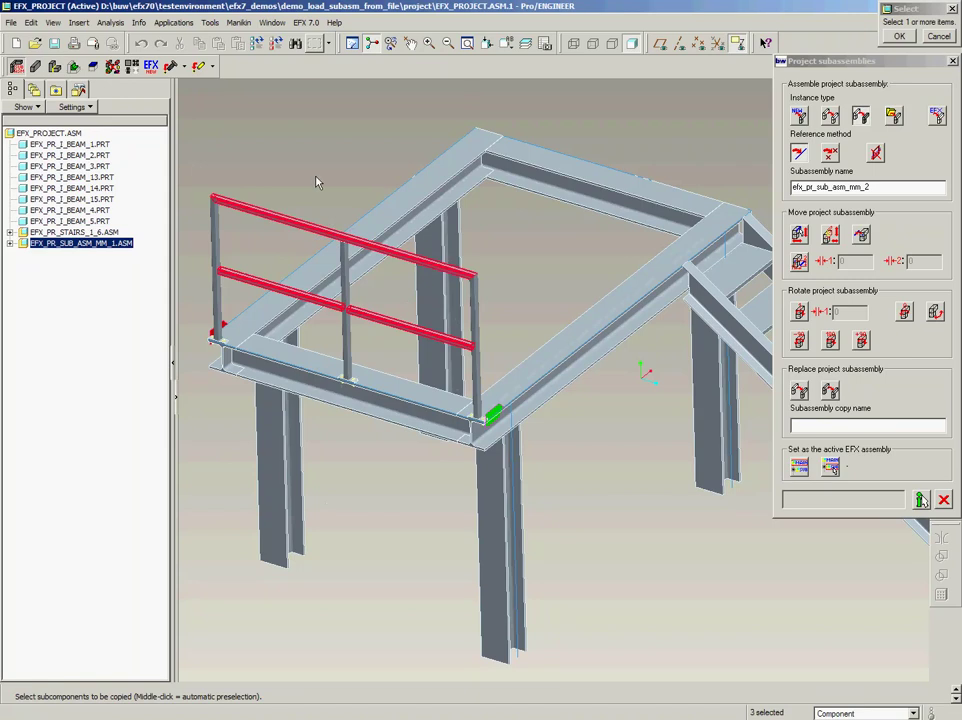
middle_click(315, 182)
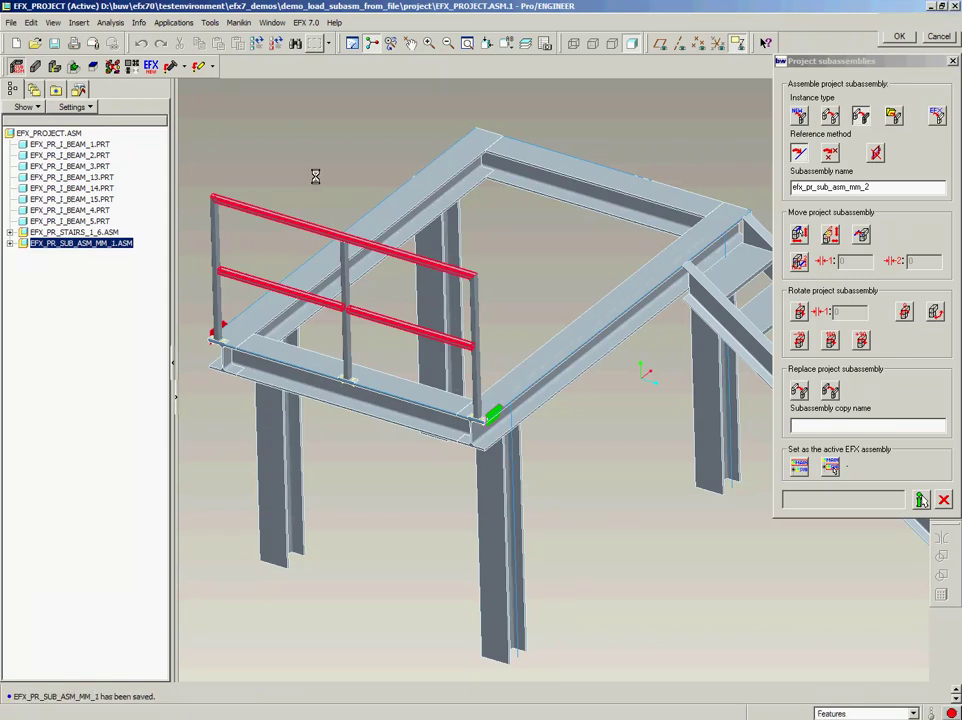
left_click(600, 340)
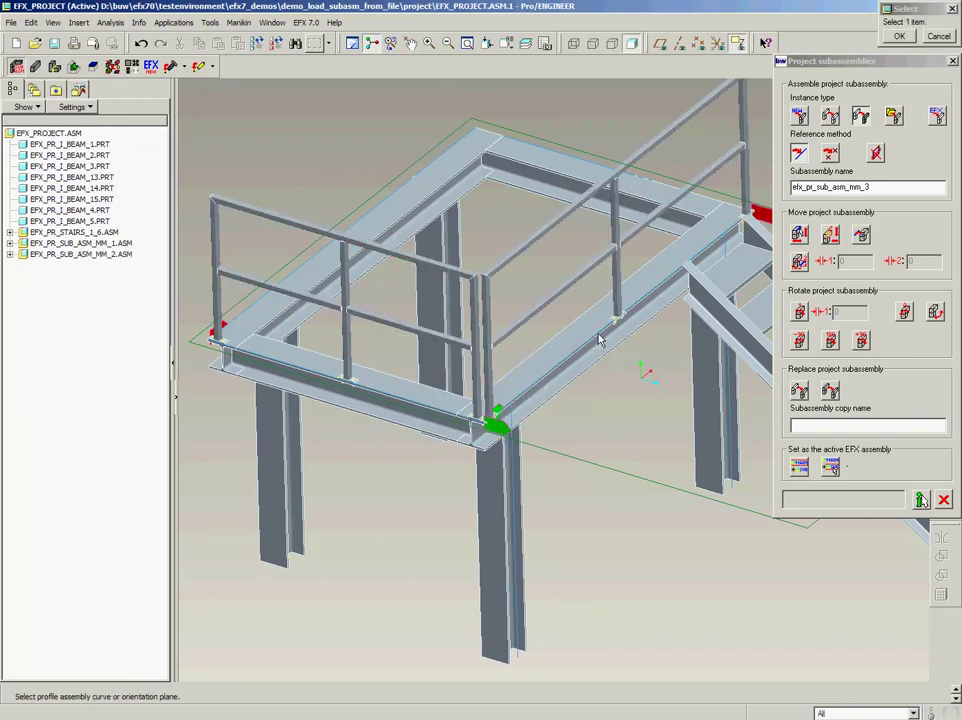
left_click(900, 33)
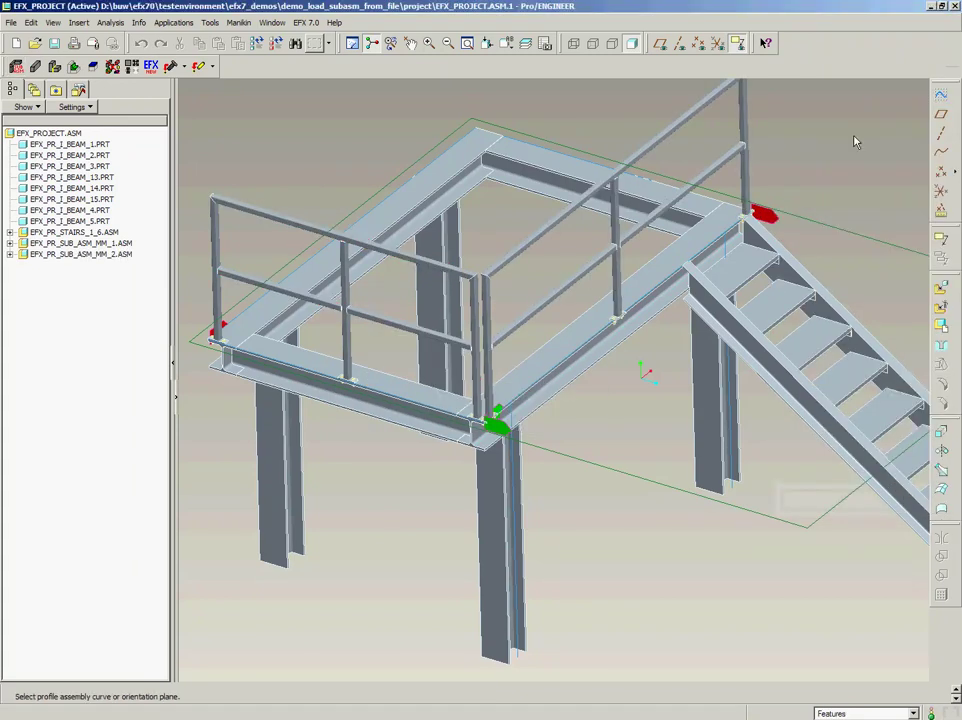
scroll(691, 444, "down", 3)
scroll(763, 378, "up", 5)
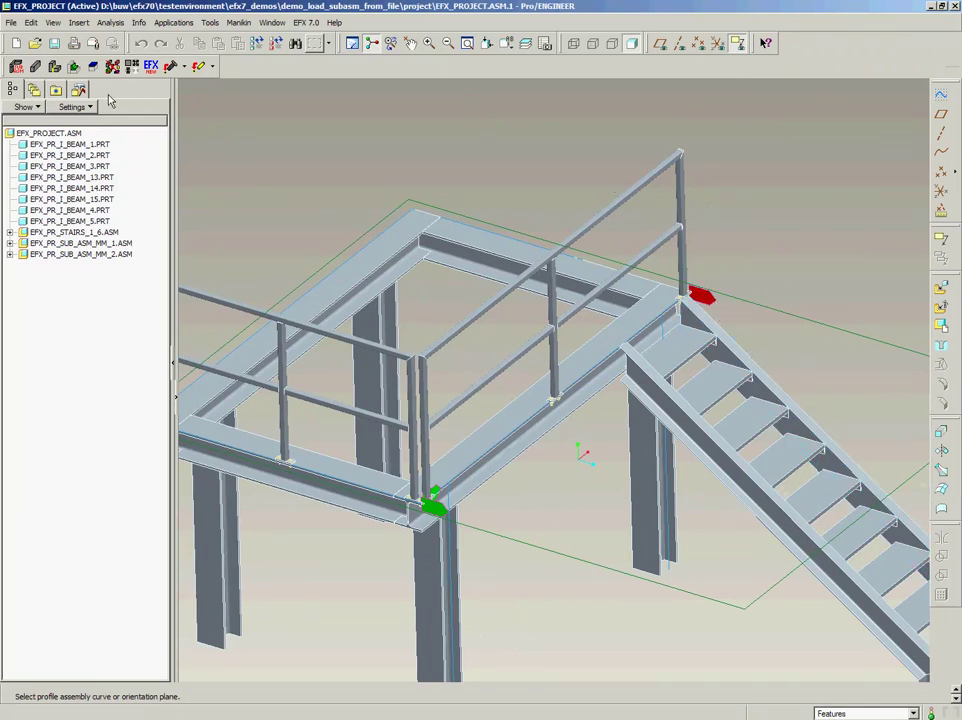
Join the stair stringer to the platform beam face with a profile-to-surface joint
left_click(54, 66)
left_click(804, 250)
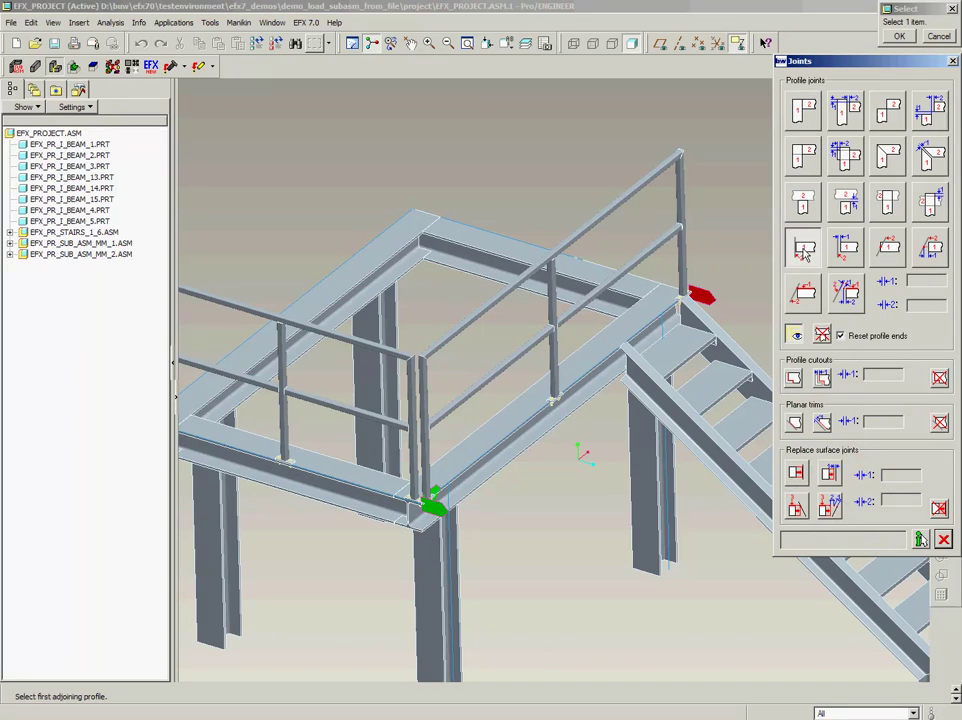
scroll(712, 298, "up", 3)
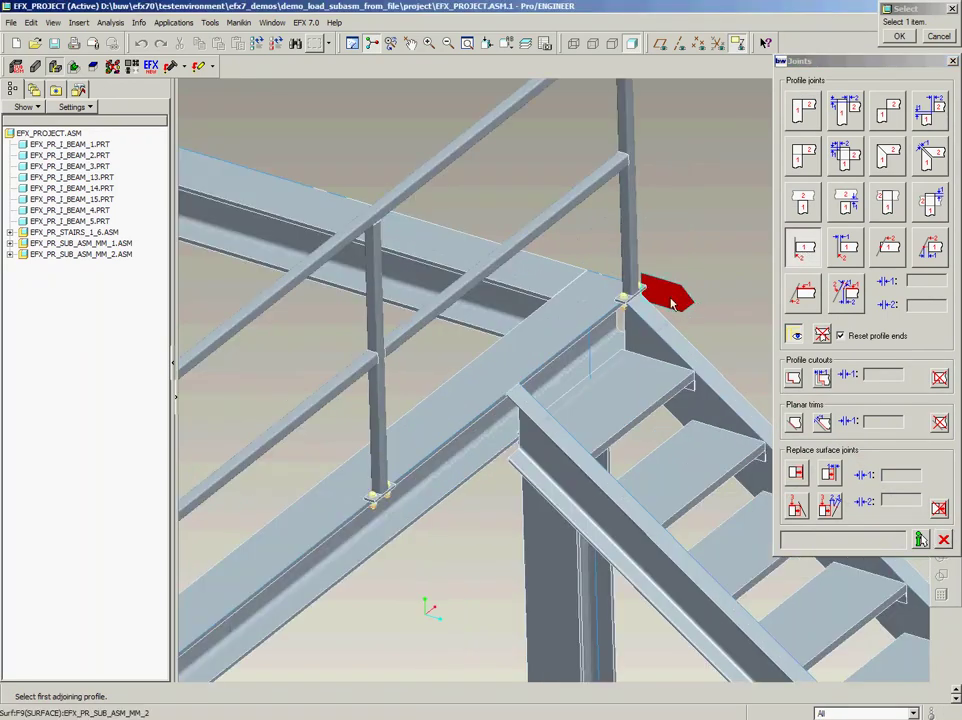
left_click(680, 300)
scroll(628, 385, "down", 3)
scroll(545, 258, "up", 5)
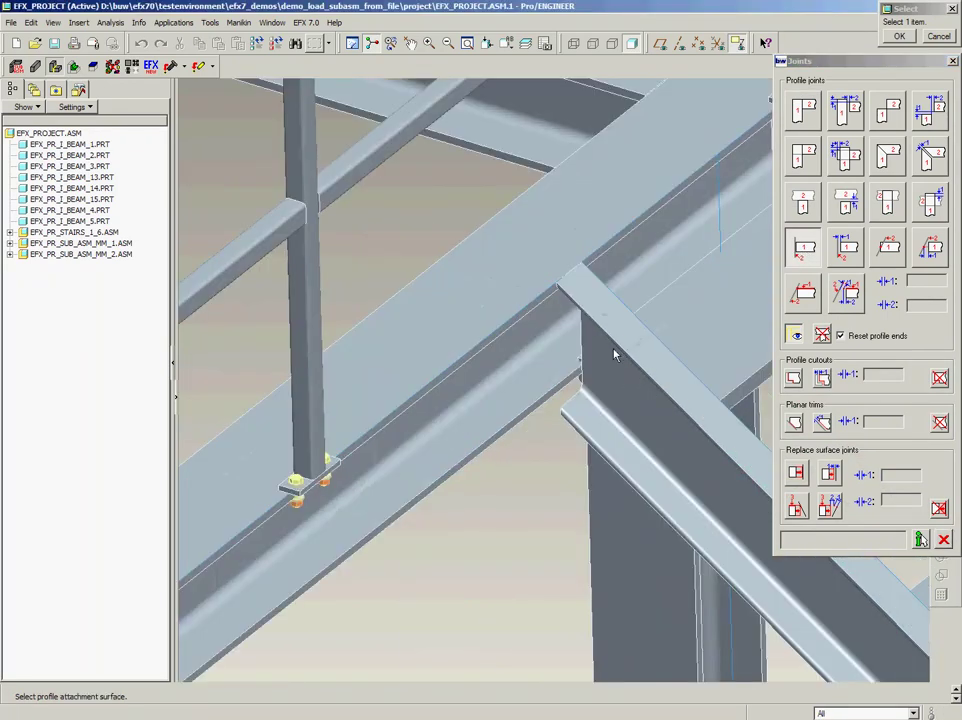
left_click(545, 258)
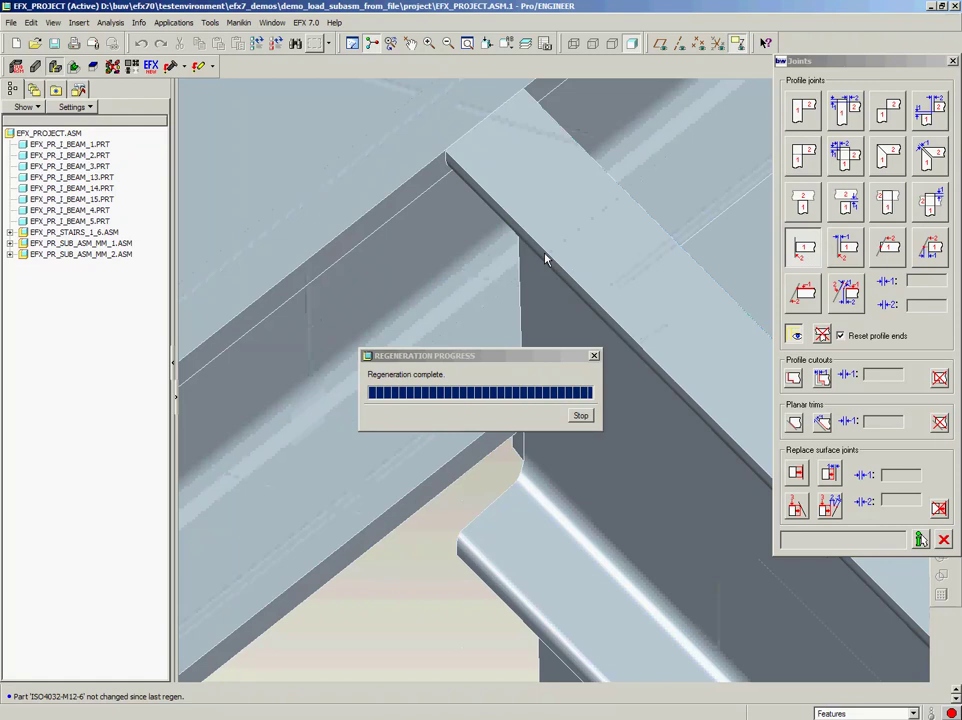
scroll(584, 279, "down", 5)
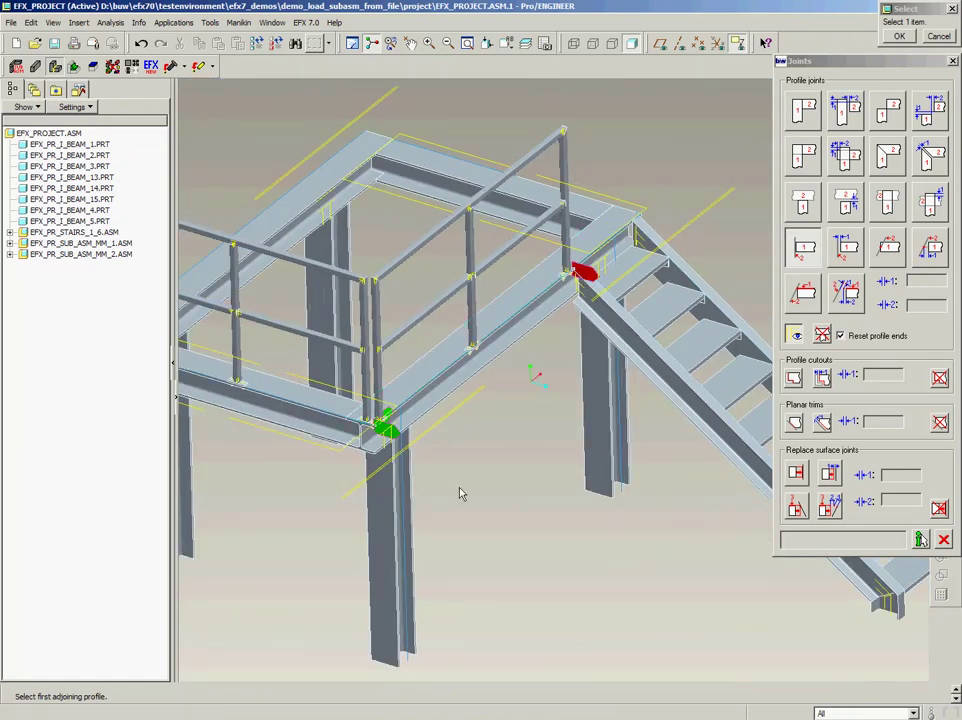
scroll(340, 480, "up", 5)
scroll(355, 458, "up", 2)
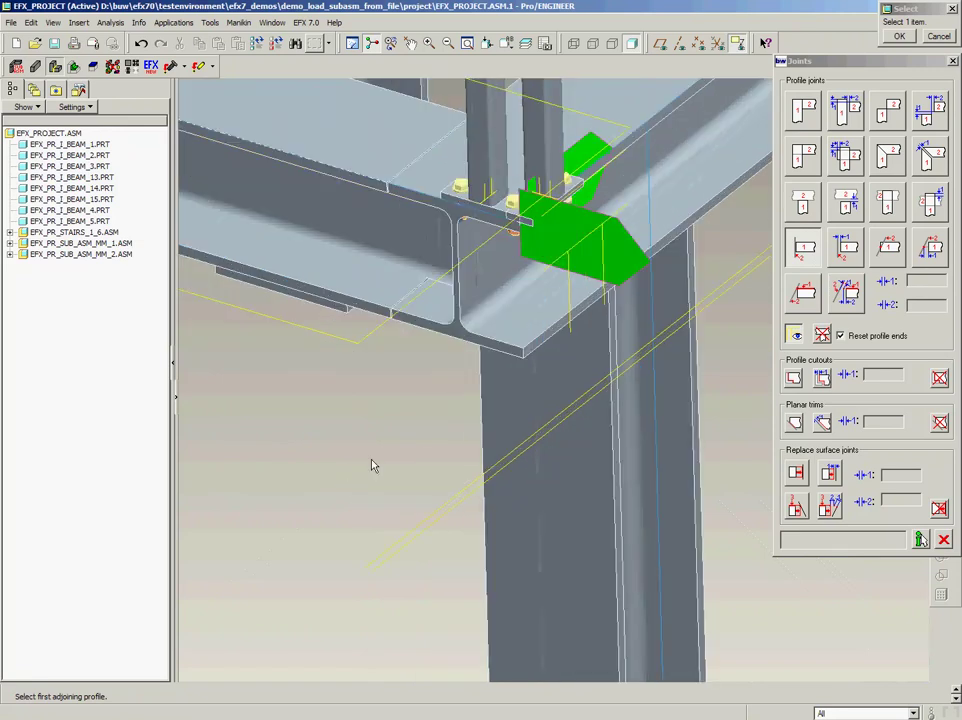
scroll(371, 465, "down", 2)
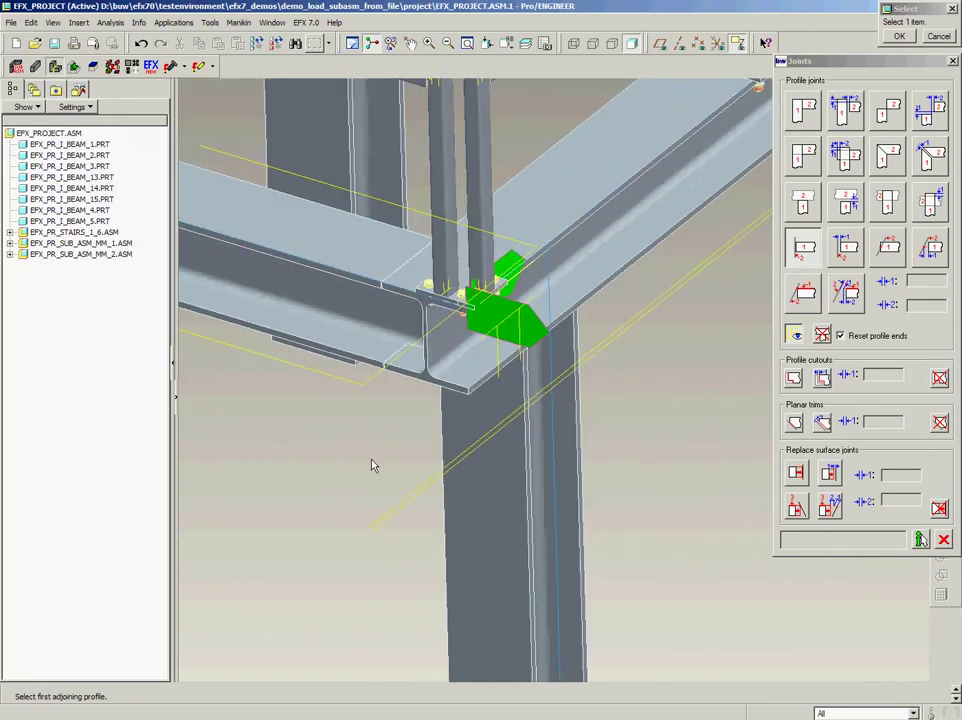
left_click(53, 66)
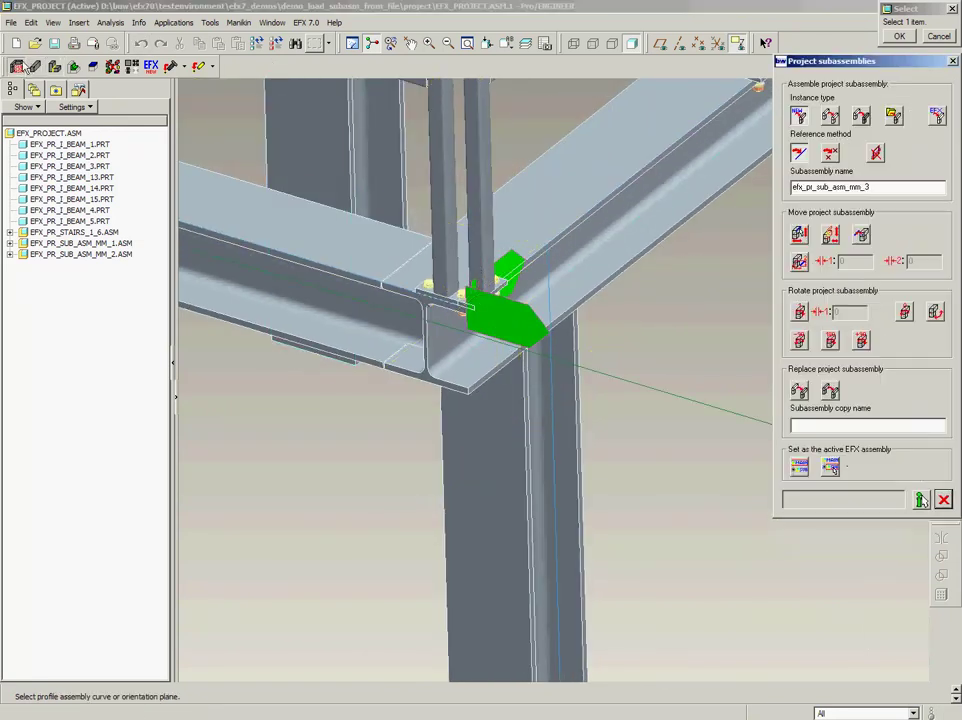
Move the handrail subassembly by picking a post, then the beam profile as its reference
left_click(799, 235)
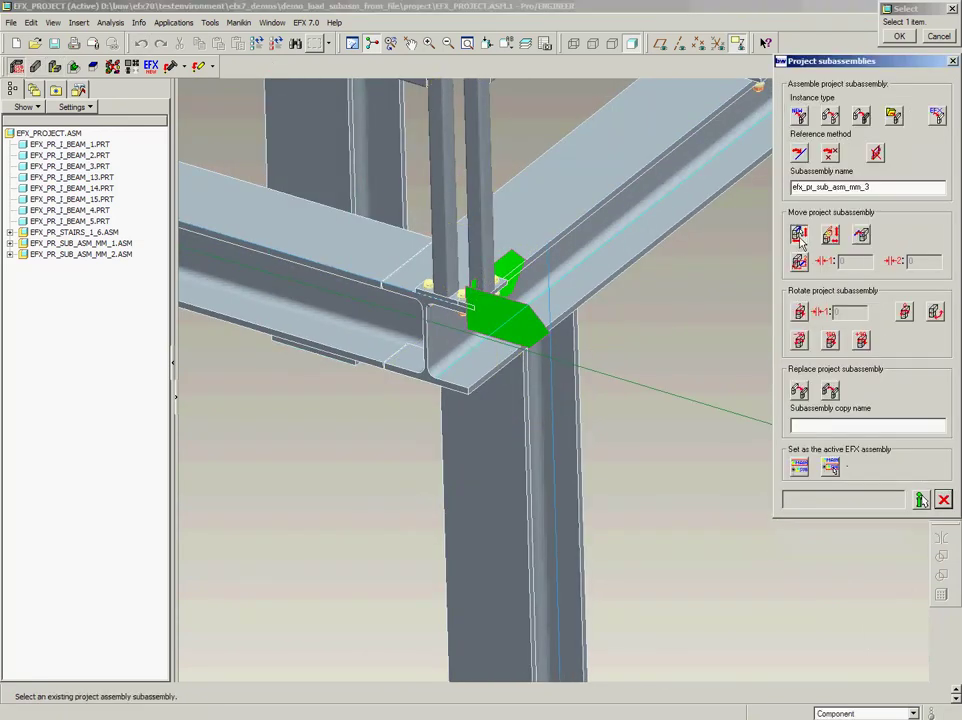
left_click(472, 180)
scroll(596, 354, "down", 2)
scroll(670, 283, "up", 3)
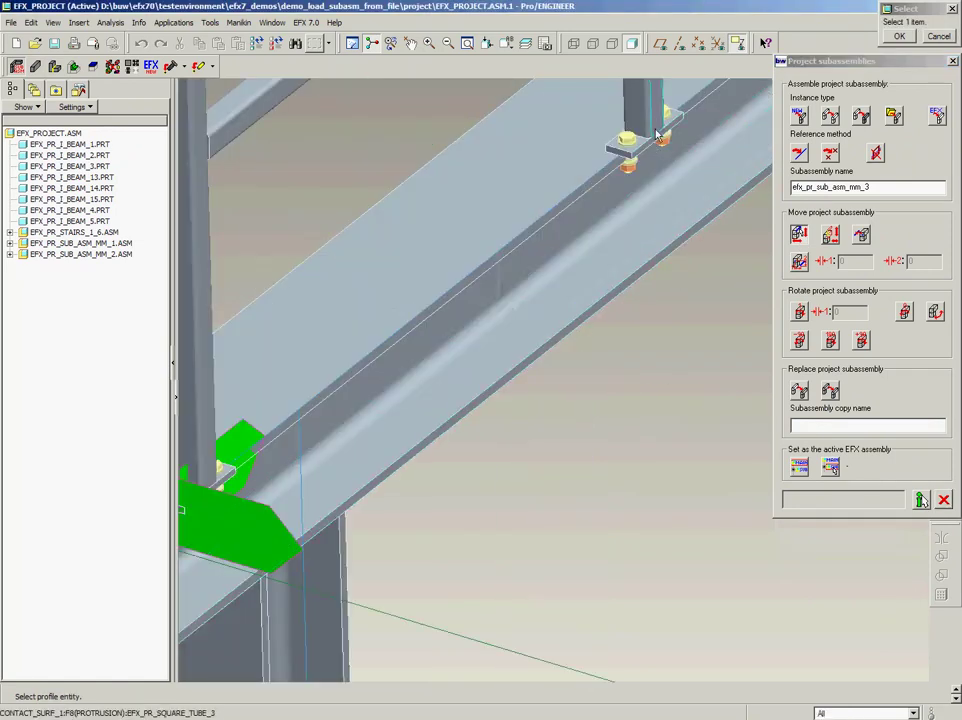
left_click(494, 103)
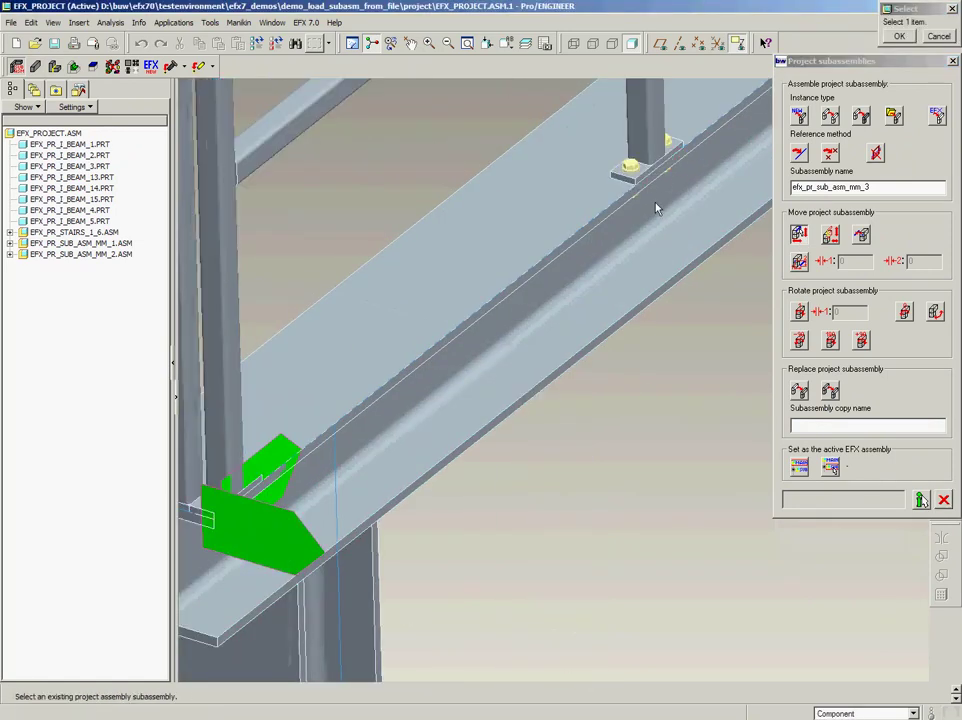
scroll(656, 208, "down", 3)
scroll(422, 390, "up", 4)
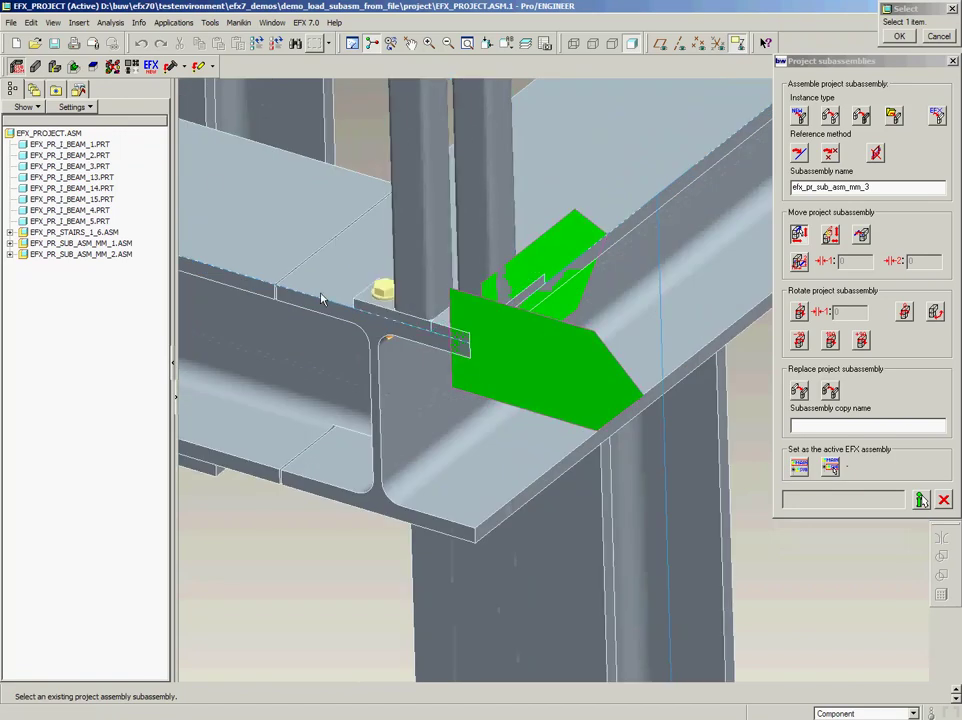
Add an end-to-surface profile joint between the green bracket surface and the beam end
left_click(55, 67)
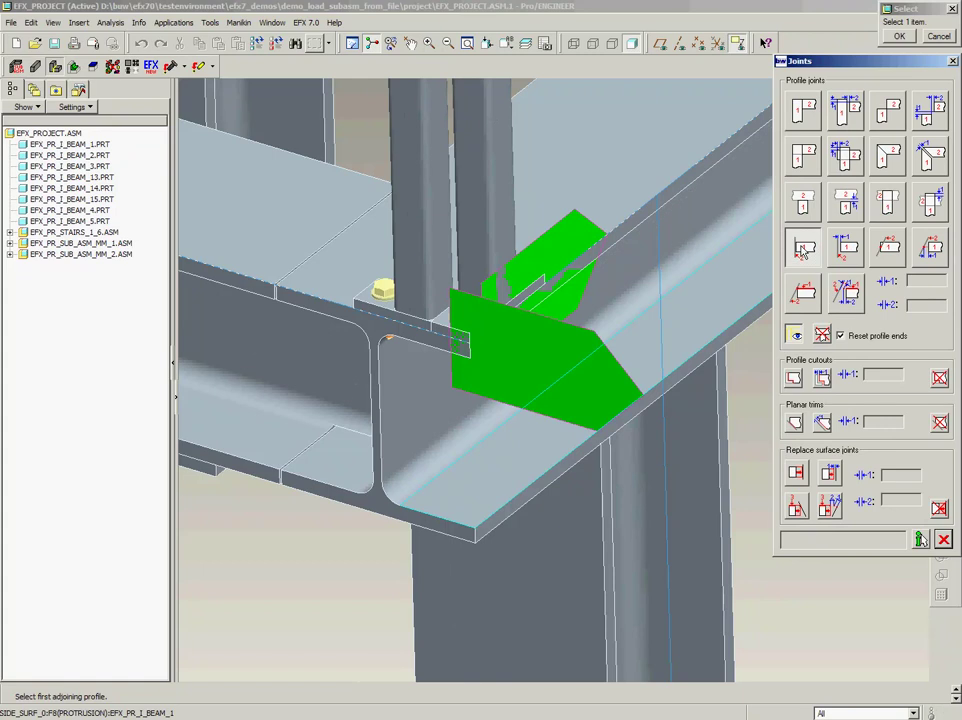
left_click(802, 248)
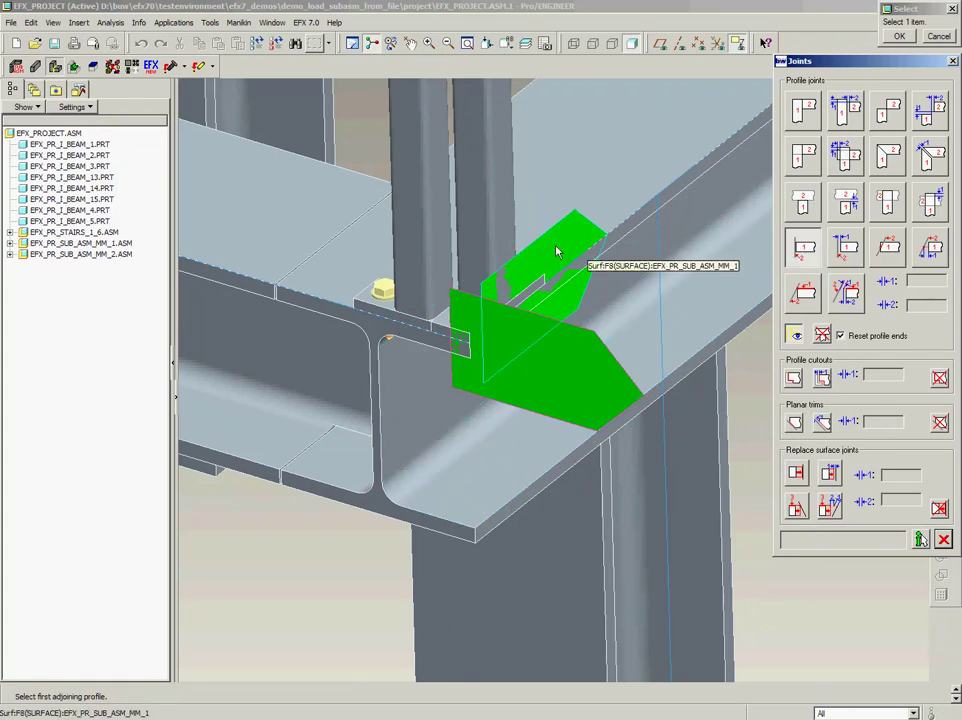
left_click(557, 252)
scroll(556, 251, "down", 3)
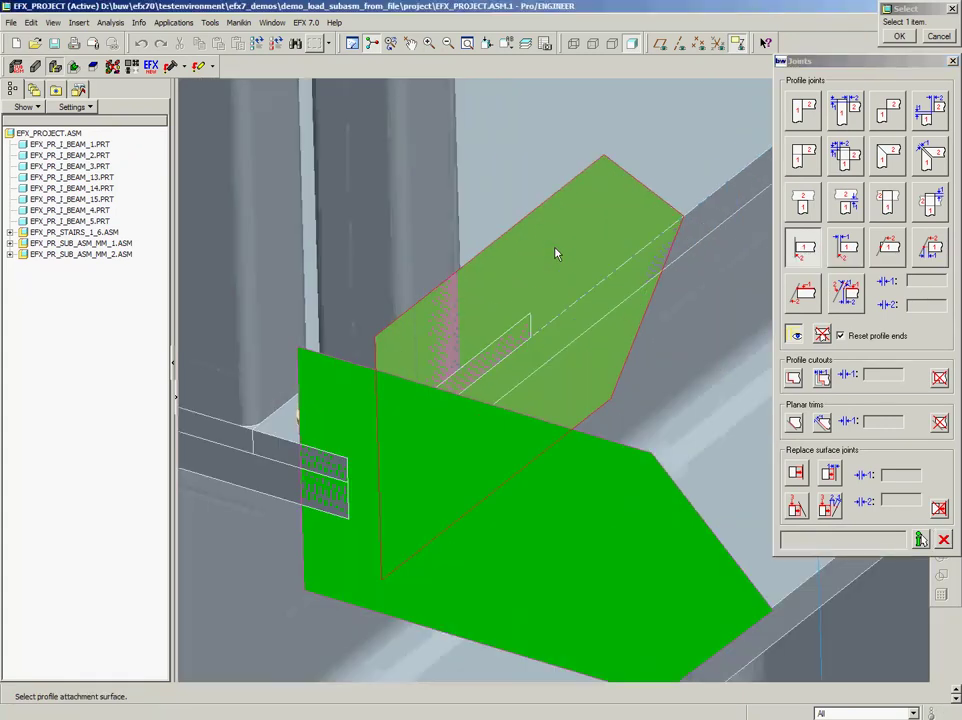
left_click(279, 430)
scroll(520, 362, "up", 5)
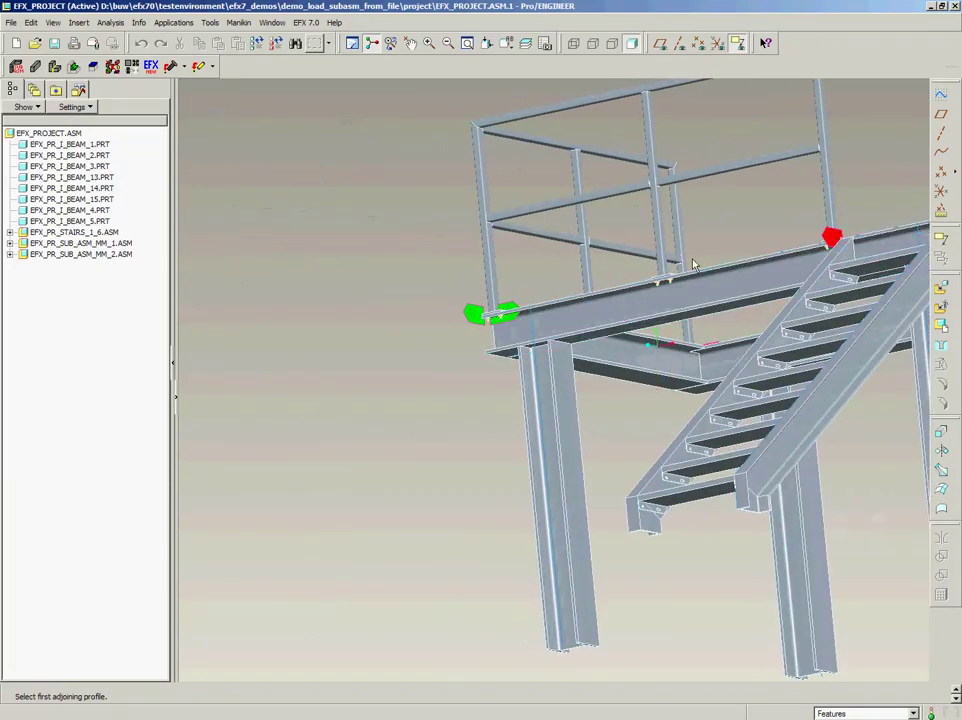
Run the first Automatic UDF action to create the bolt-hole group under the handrail posts
scroll(692, 262, "up", 5)
scroll(676, 302, "up", 3)
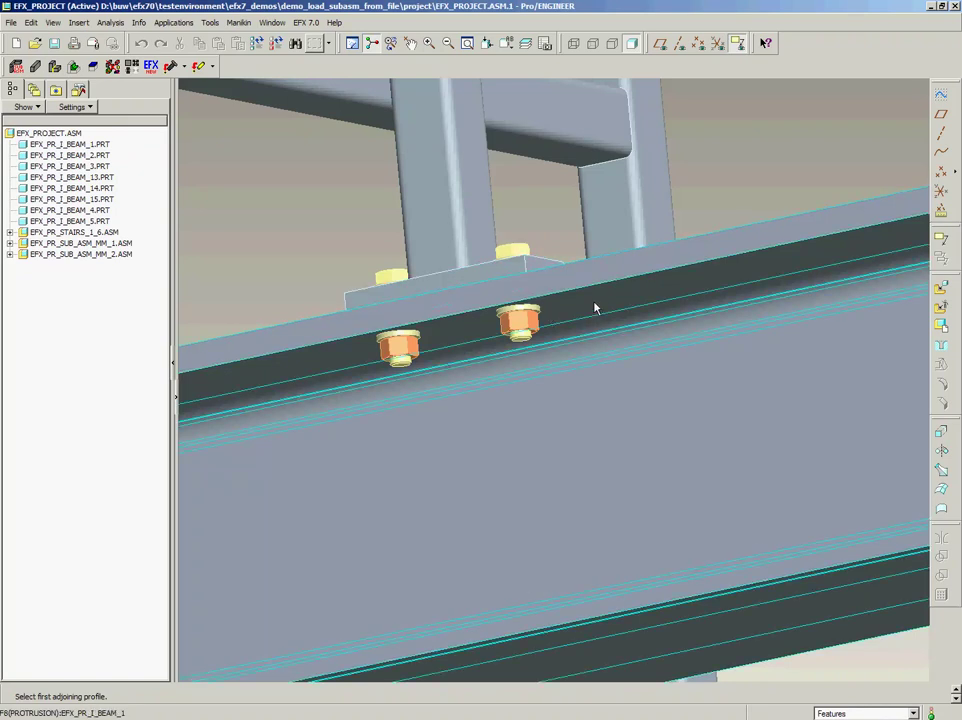
scroll(594, 308, "down", 5)
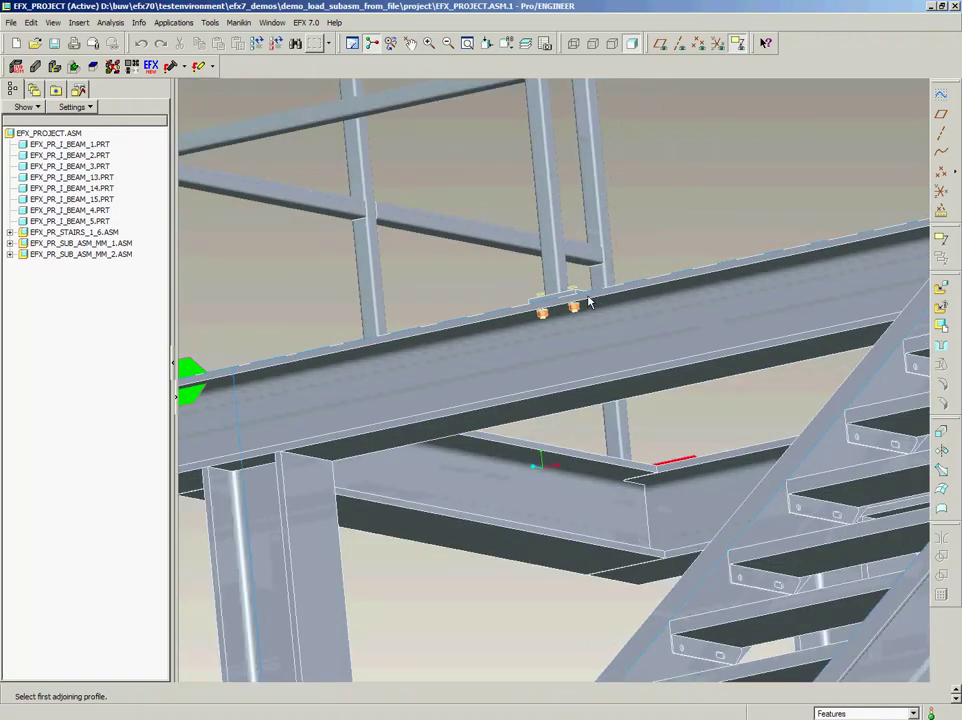
left_click(305, 22)
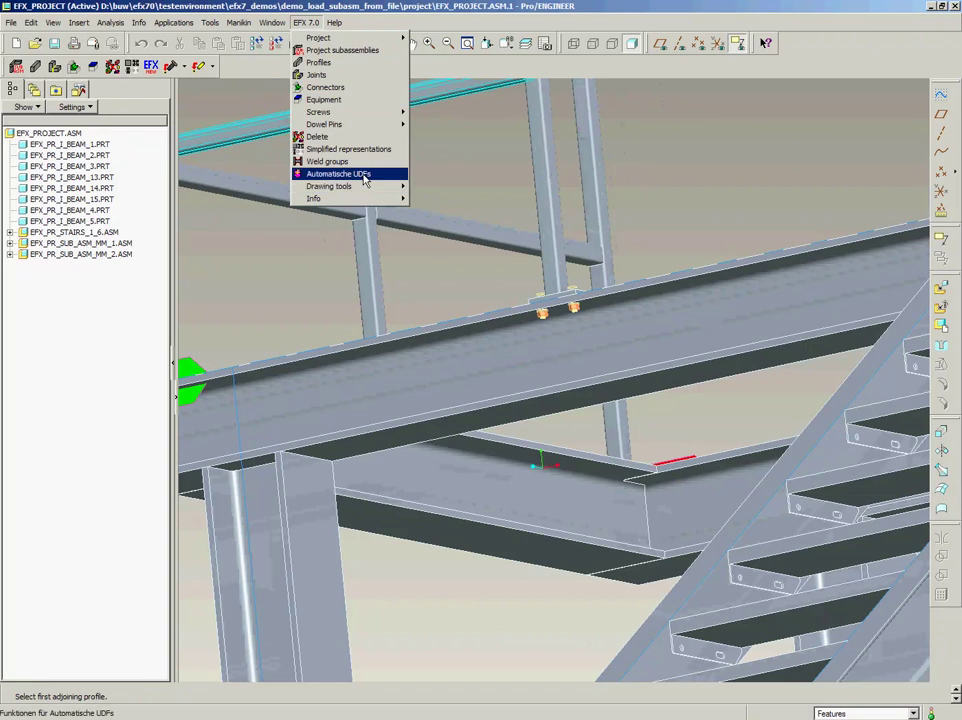
left_click(364, 179)
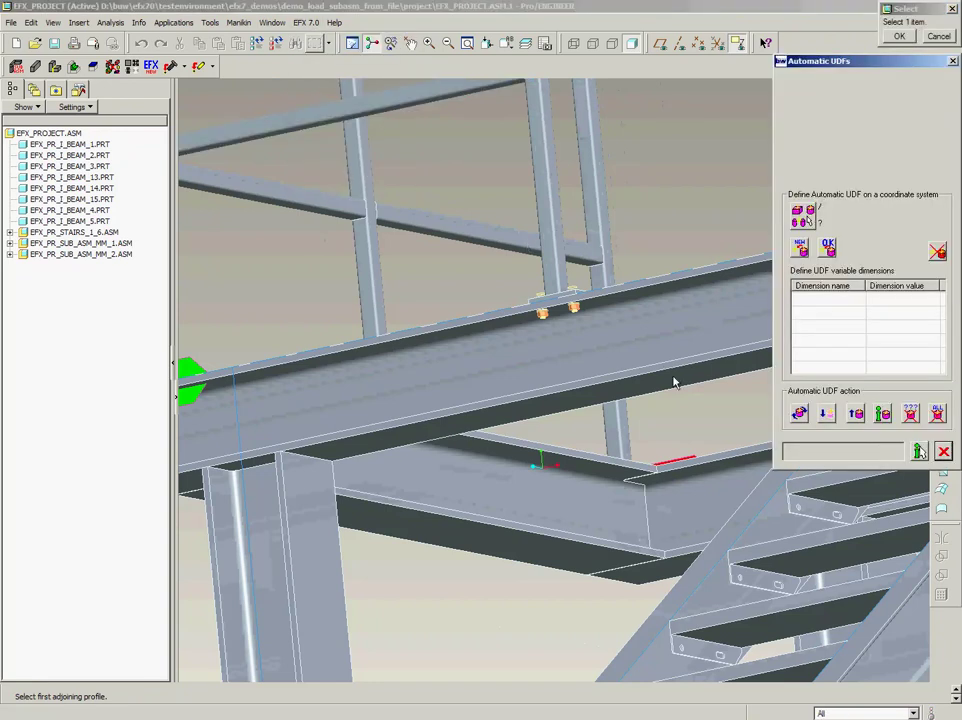
left_click(800, 414)
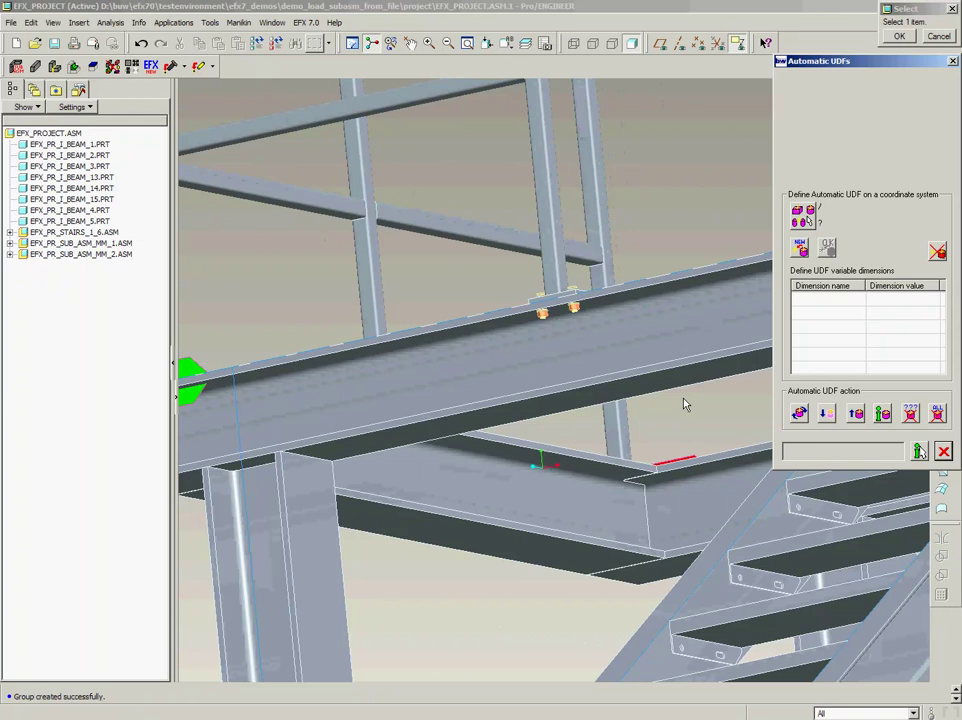
left_click(899, 36)
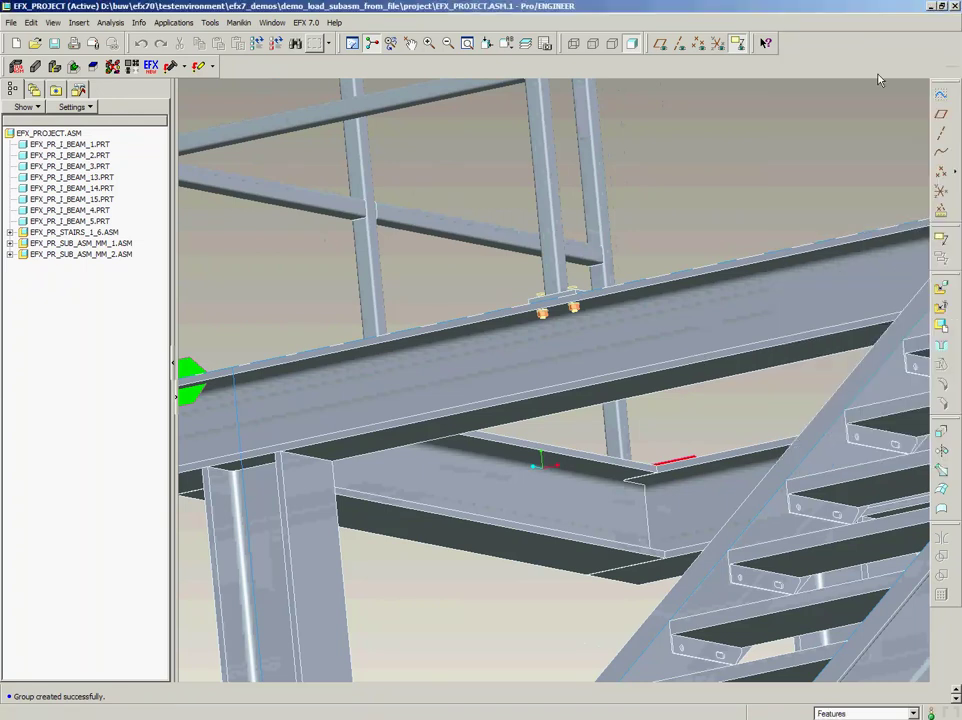
Open the upper I-beam EFX_PR_I_BEAM_1 in its own window, then close the platform assembly window
left_click(545, 347)
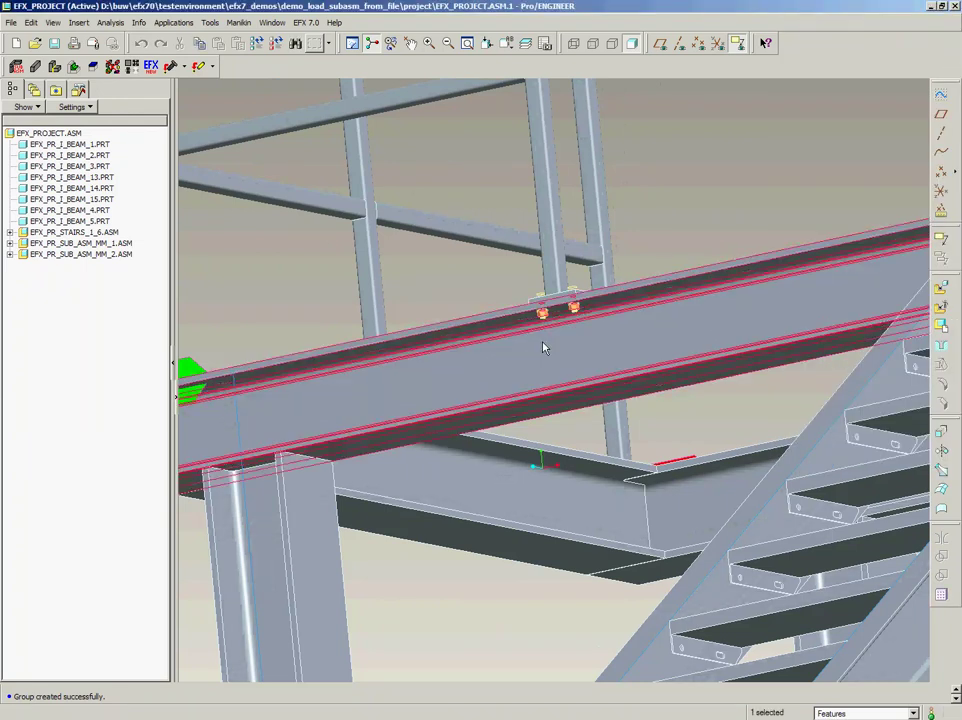
right_click(545, 347)
left_click(520, 350)
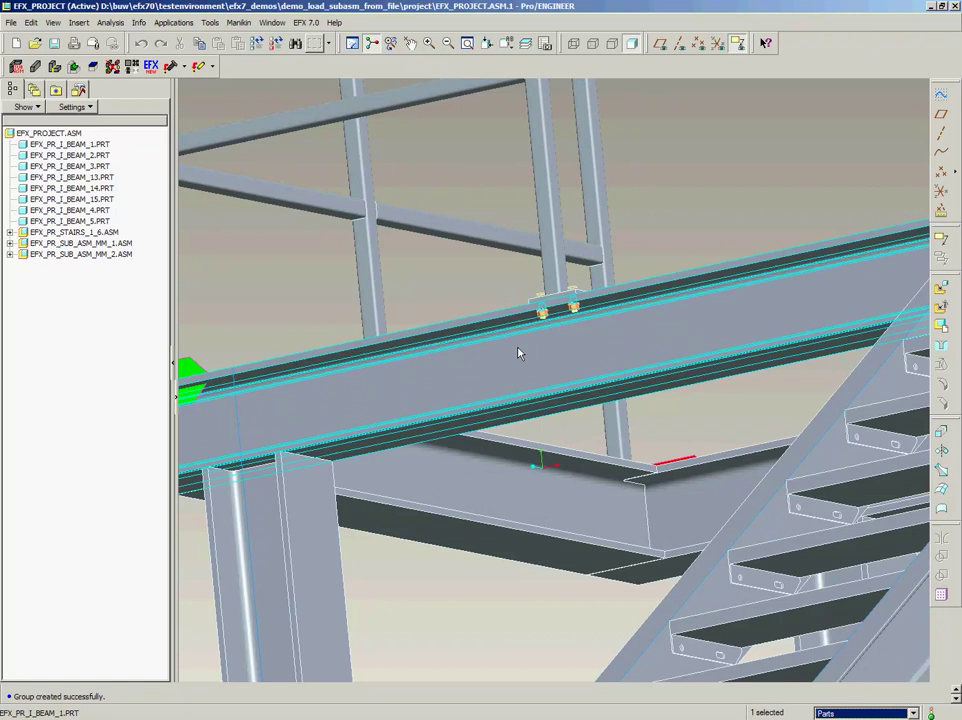
left_click(520, 350)
right_click(520, 352)
left_click(541, 401)
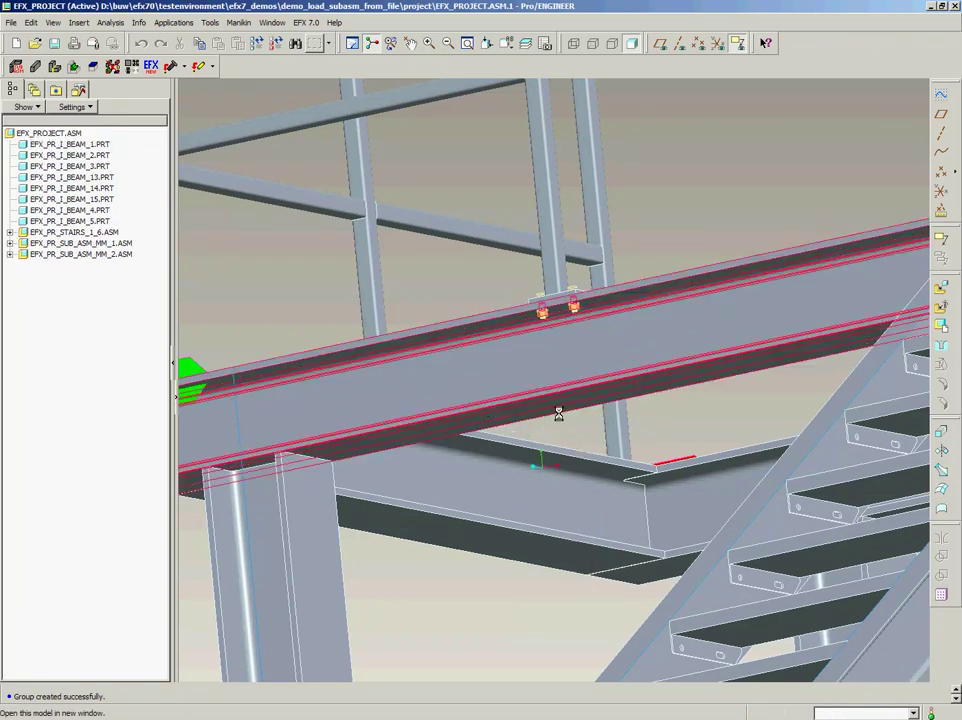
scroll(466, 567, "up", 4)
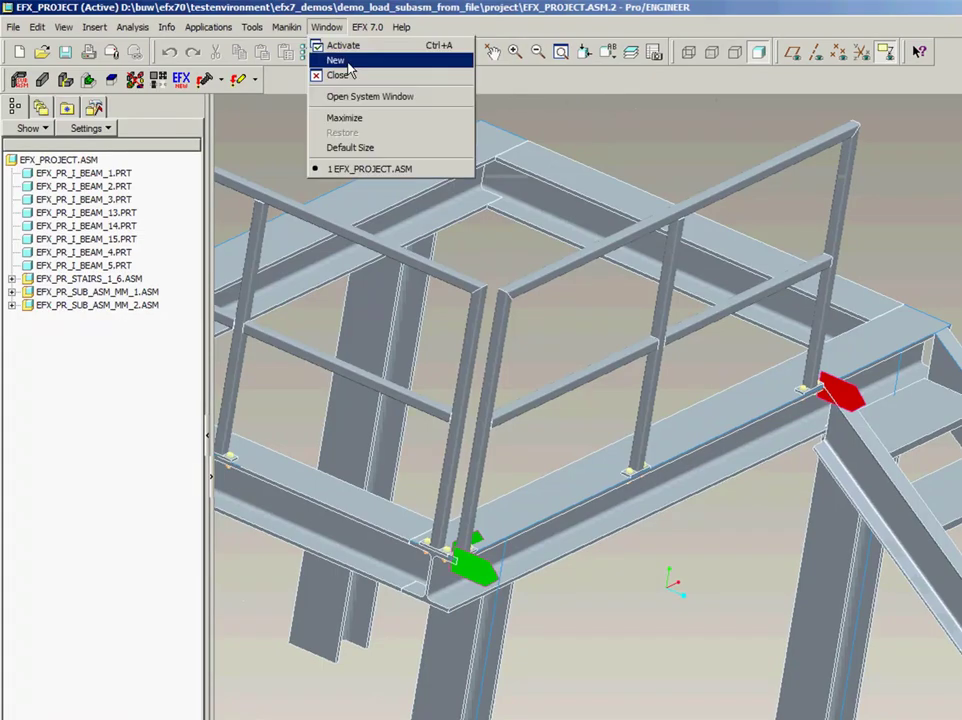
left_click(352, 76)
Erase all not-displayed objects from the session
left_click(13, 27)
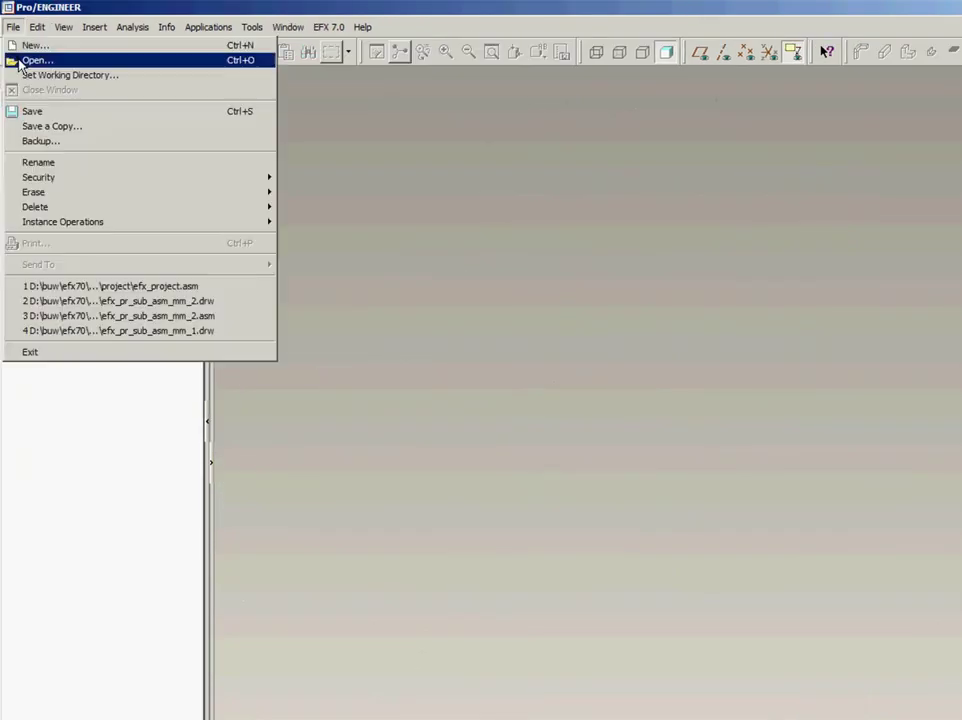
mouse_move(180, 192)
left_click(333, 206)
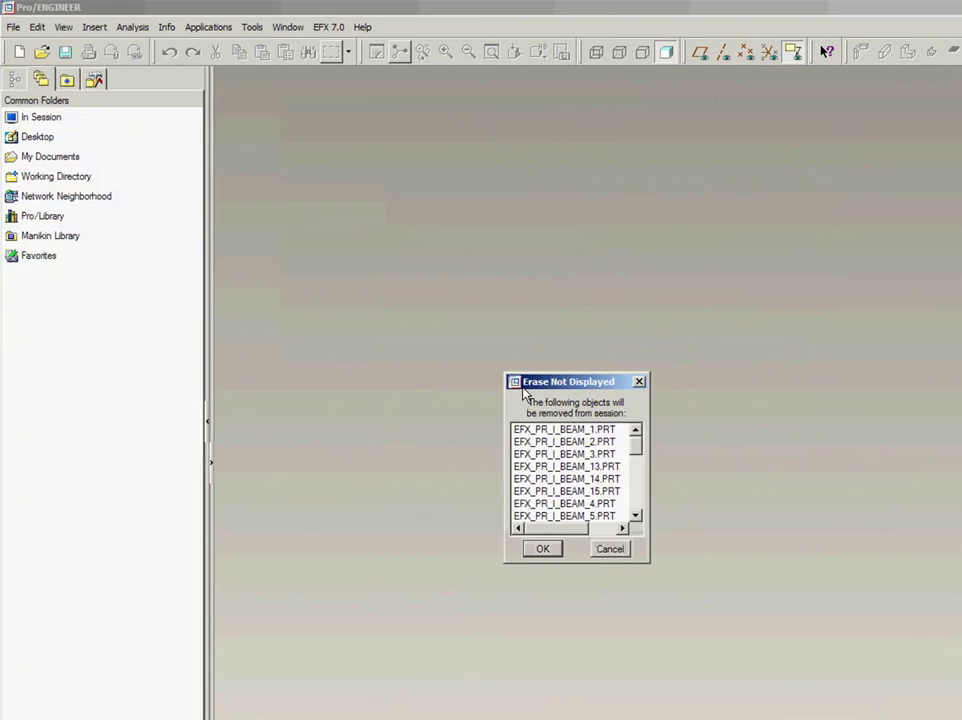
left_click(543, 550)
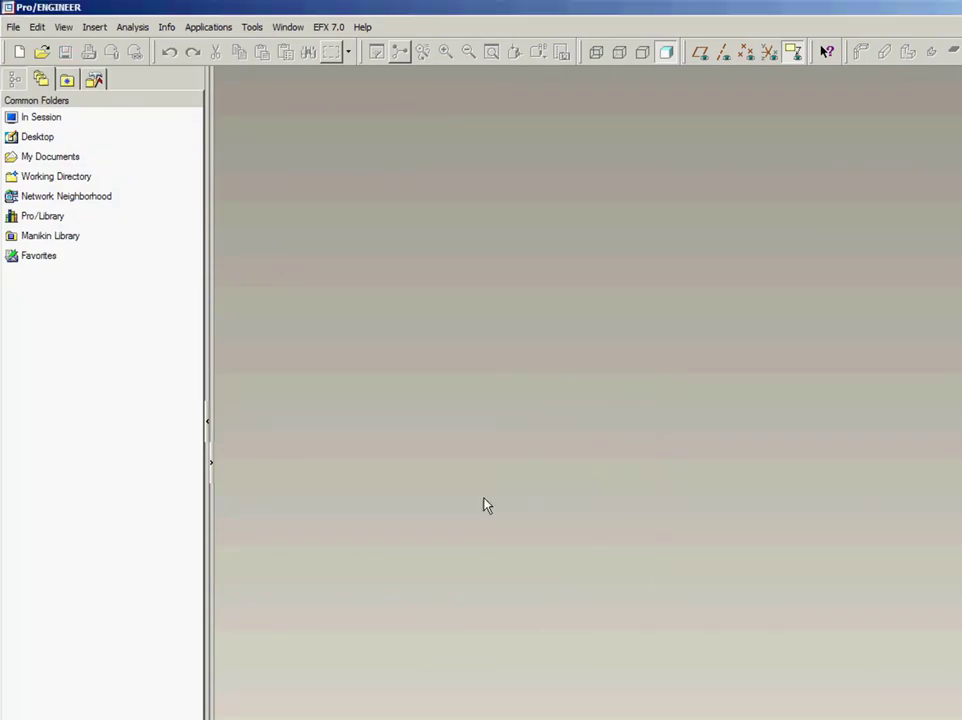
Set the working directory to the custom_templates folder under demo_load_subasm_from_file
left_click(13, 27)
left_click(57, 75)
left_click(586, 136)
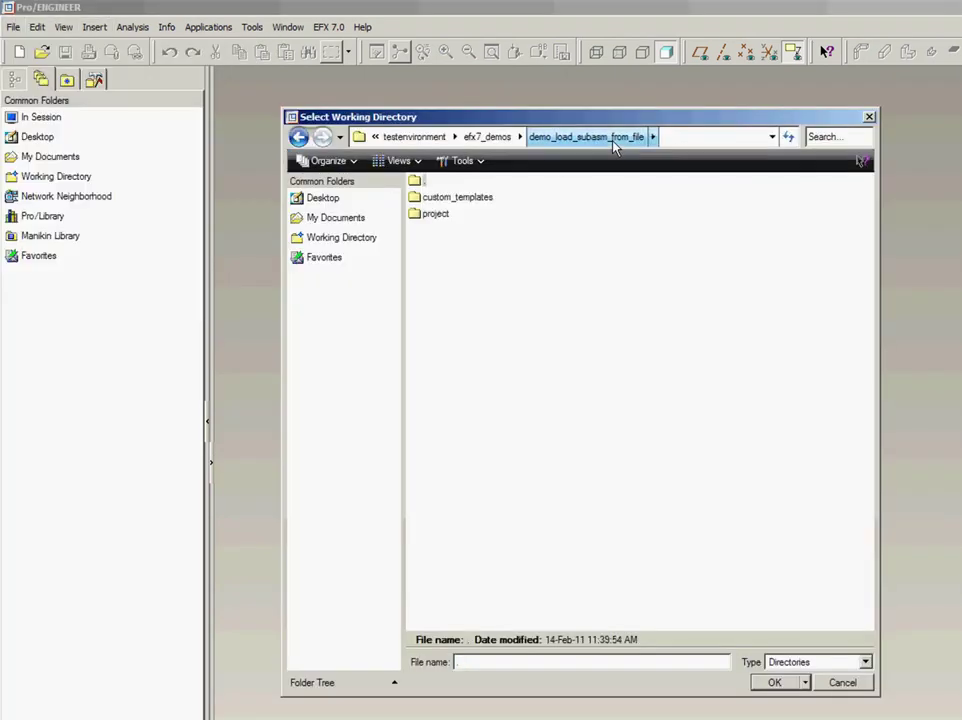
double_click(447, 199)
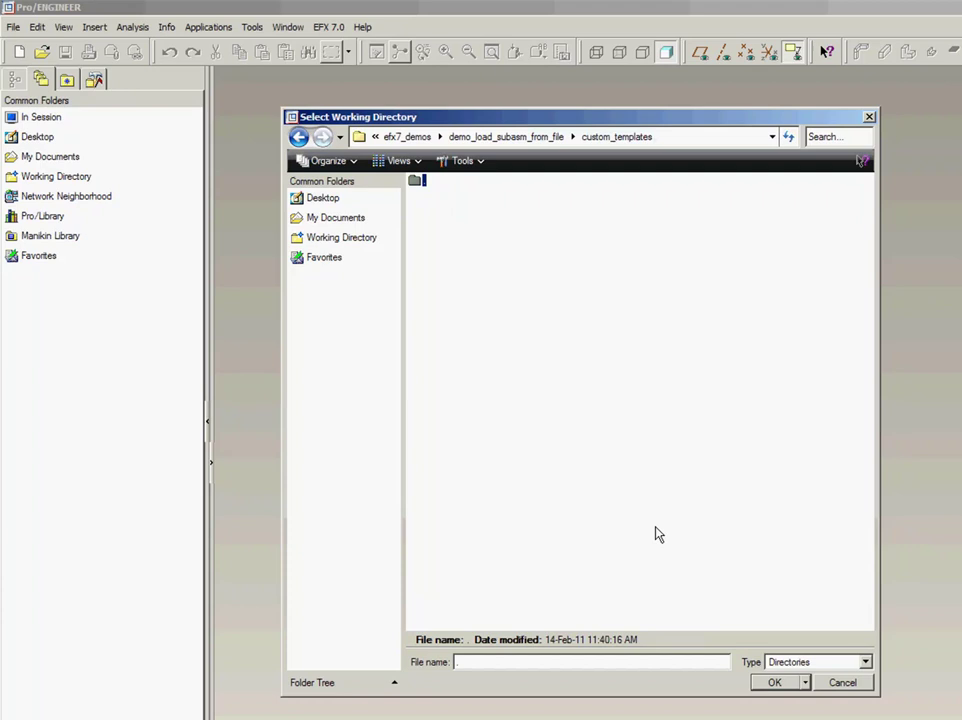
left_click(773, 681)
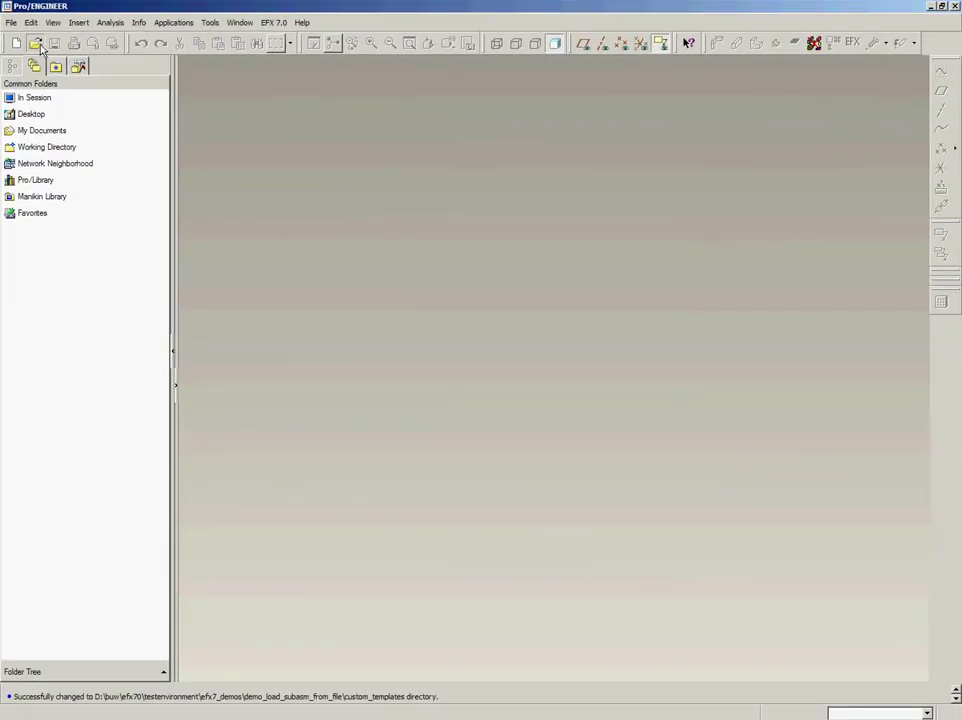
Open the efx_custom_templates.asm assembly
left_click(42, 51)
double_click(404, 164)
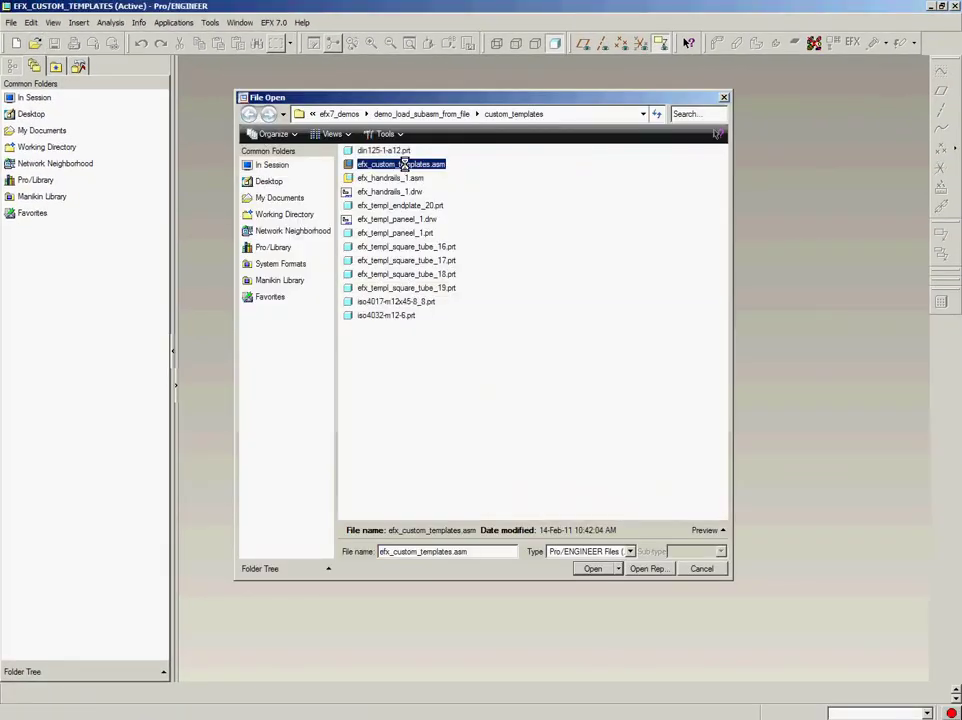
scroll(608, 240, "down", 3)
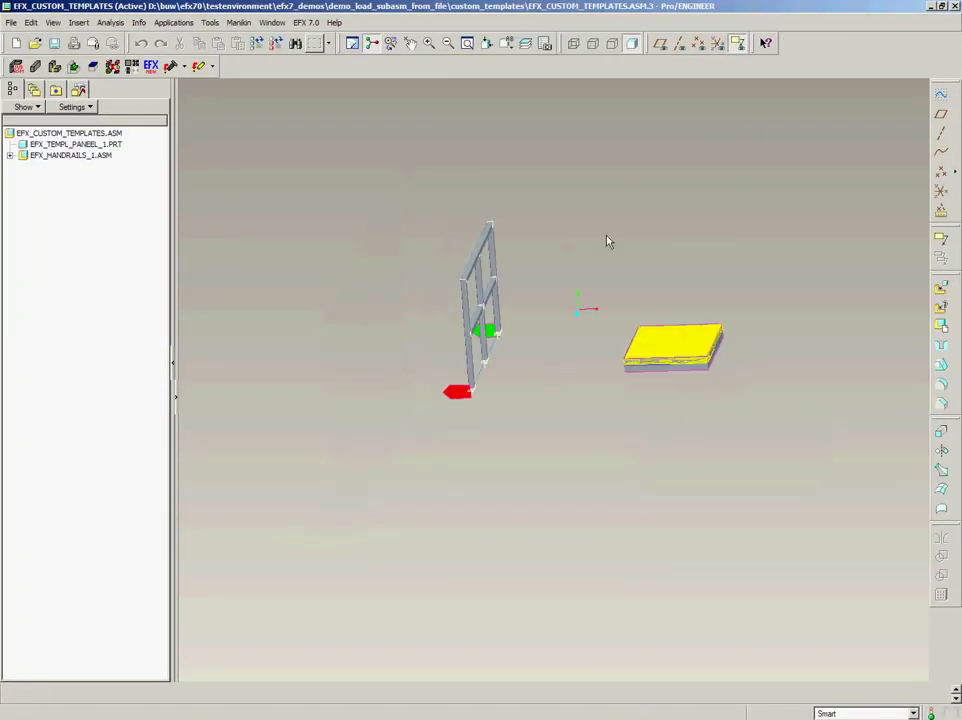
Make the model tree list datums, sketches and features
middle_click_drag(598, 238, 196, 150)
left_click(75, 107)
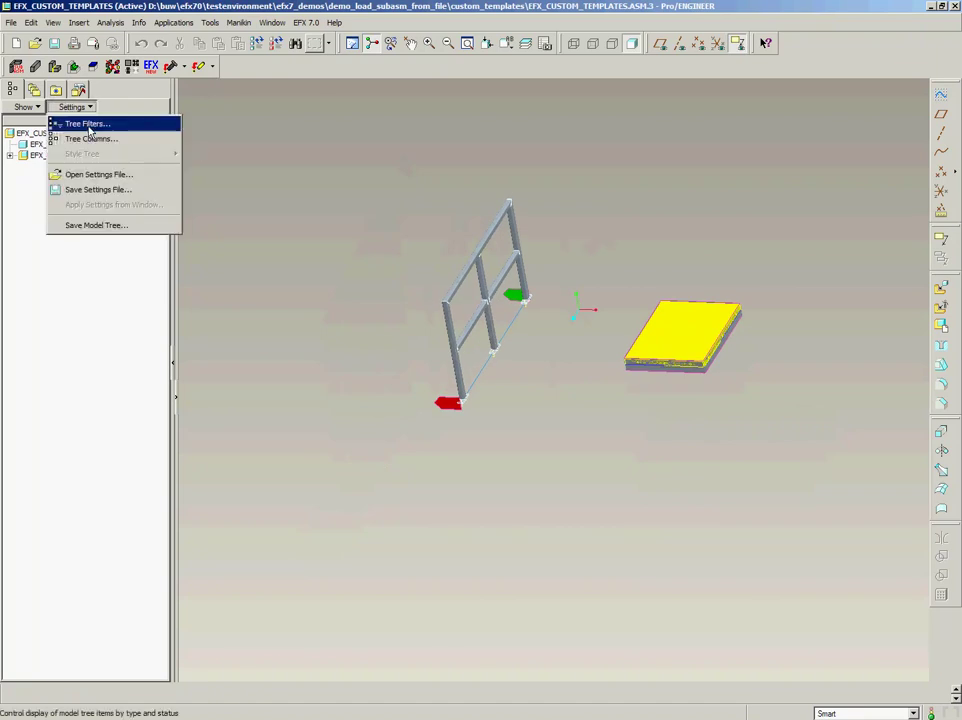
left_click(88, 123)
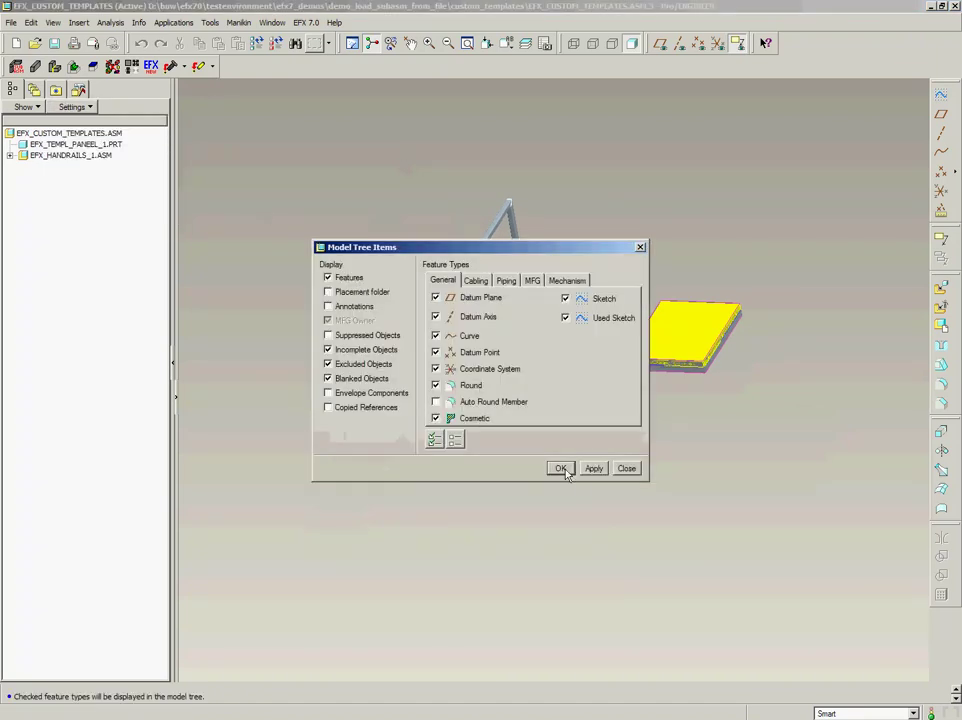
left_click(561, 468)
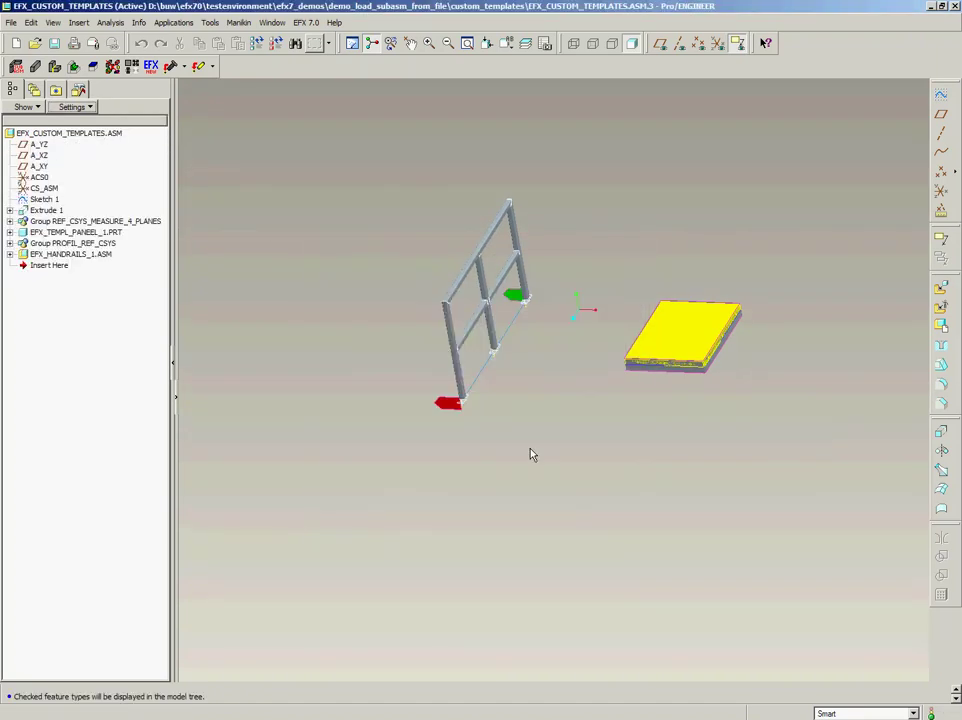
Hide the REF_CSYS_MEASURE_4_PLANES group and the EFX_TEMPL_PANEEL_1 part
left_click(45, 222)
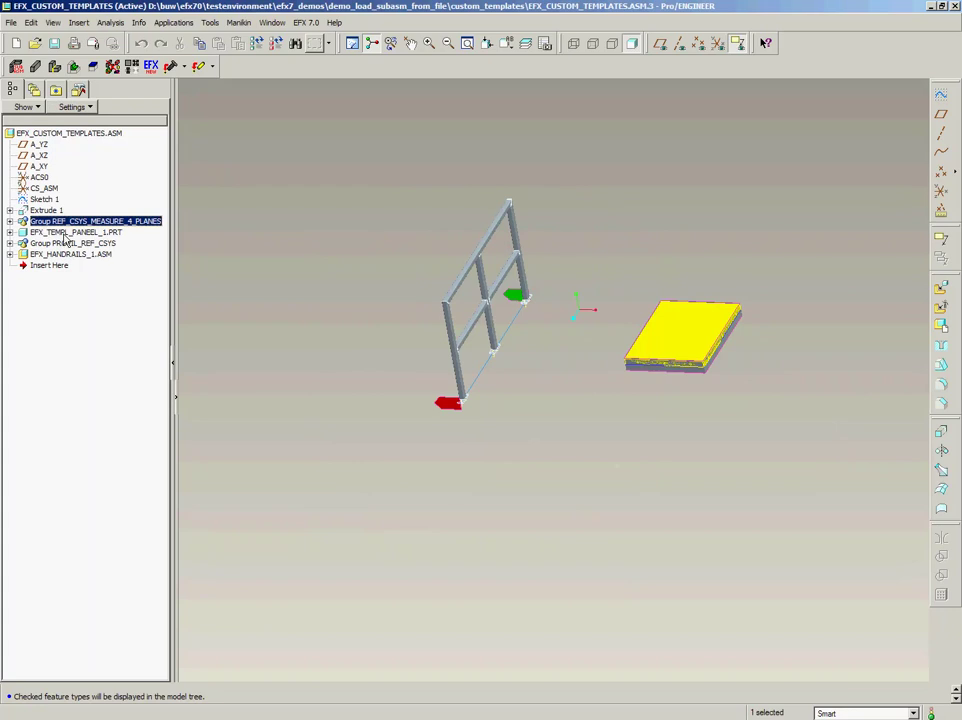
left_click(65, 233, "ctrl")
right_click(66, 233)
left_click(96, 296)
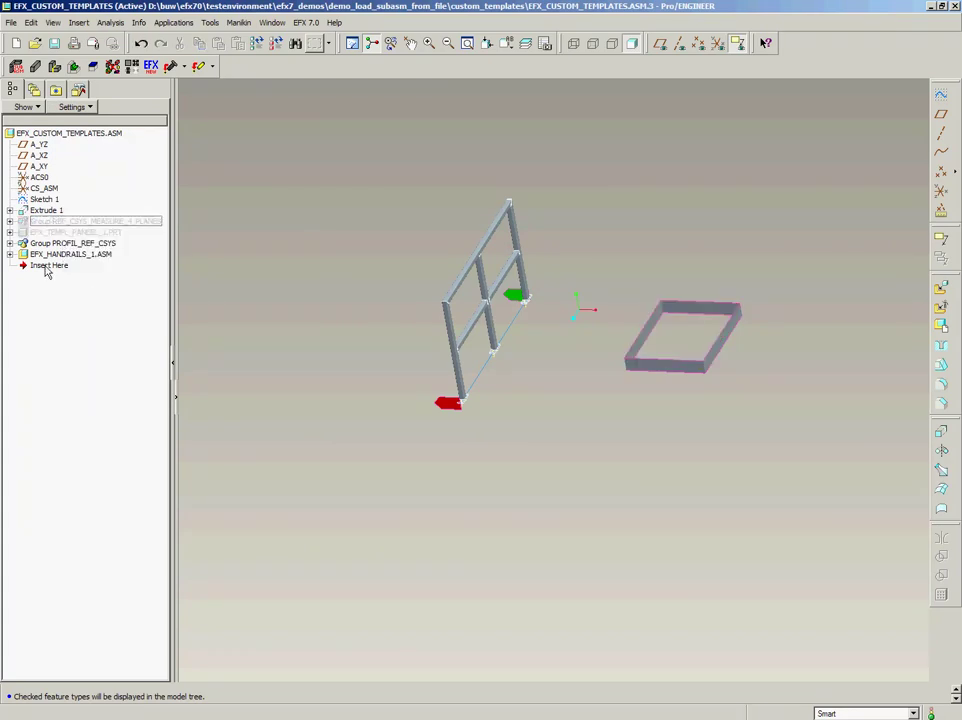
Roll the assembly back to after Sketch 1, then restore its later features
left_click(47, 266)
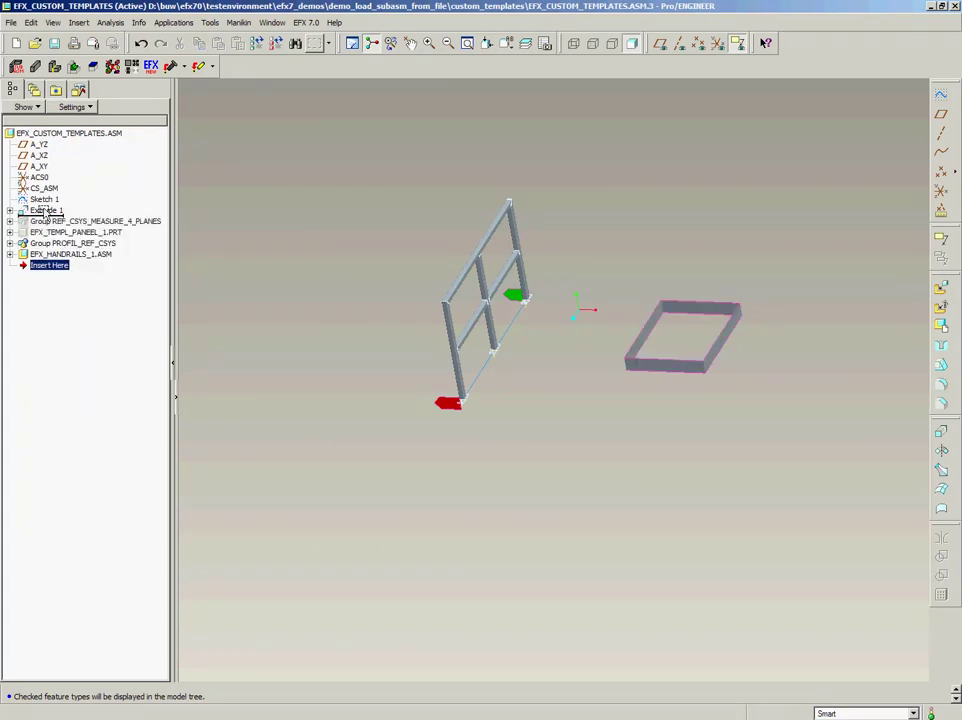
left_click_drag(43, 210, 43, 206)
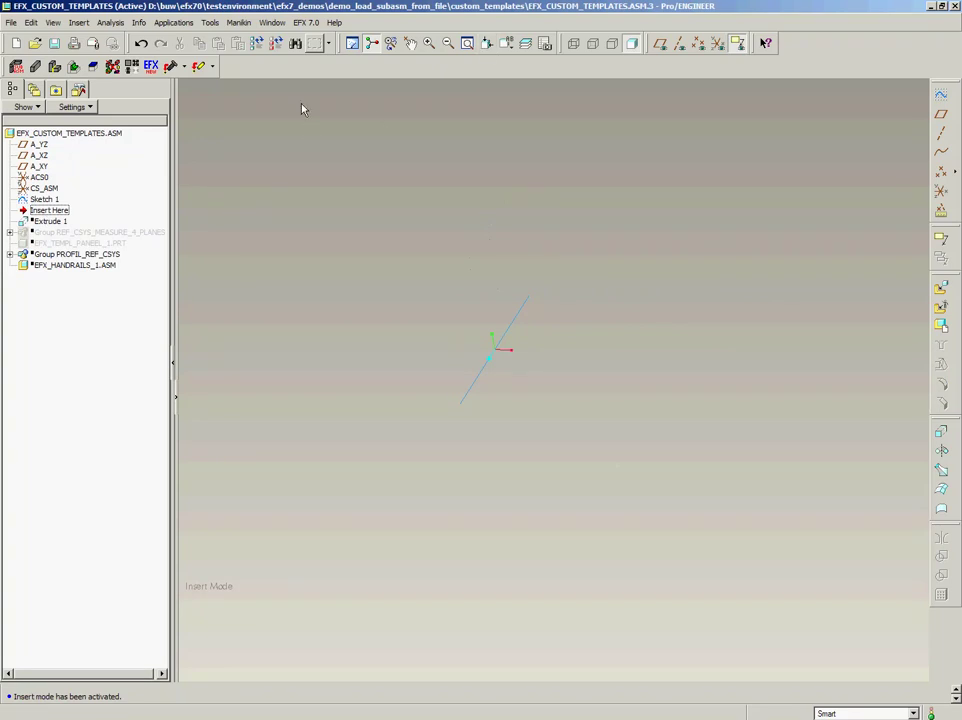
left_click(44, 199)
left_click_drag(43, 210, 60, 275)
Roll the EFX_HANDRAILS_1 subassembly back to after REF_CURVE and select it
left_click(9, 254)
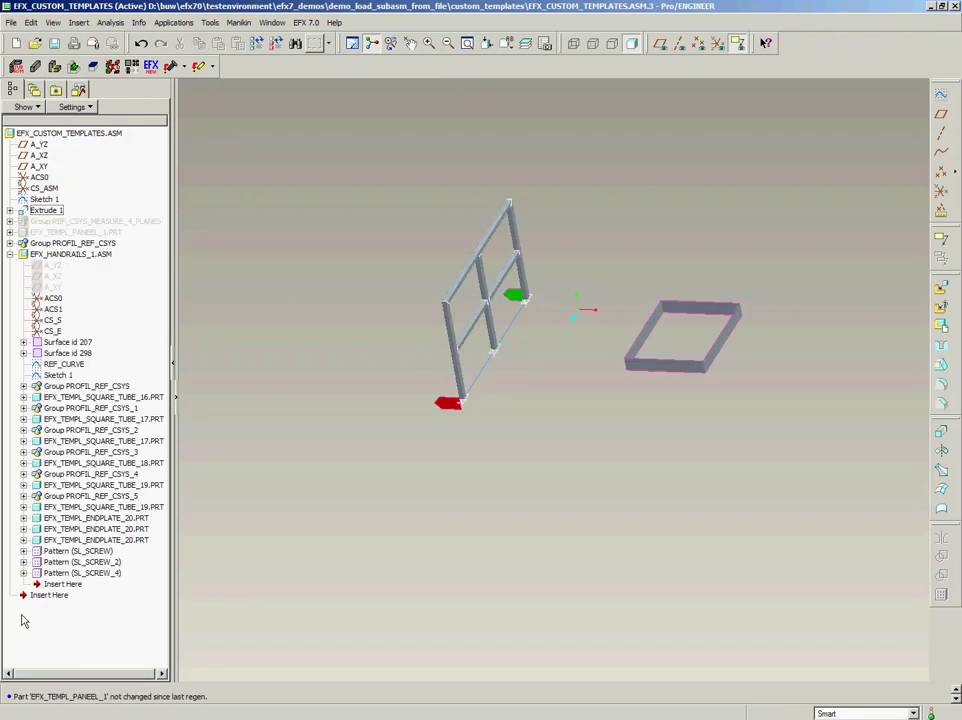
left_click(60, 584)
left_click_drag(80, 392, 62, 370)
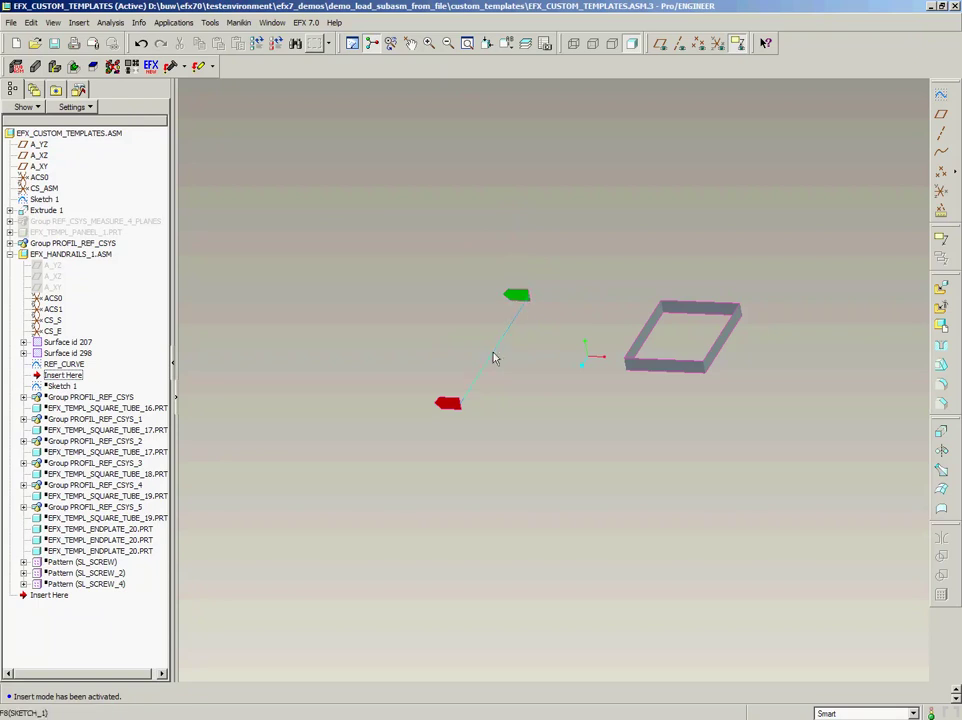
left_click(70, 254)
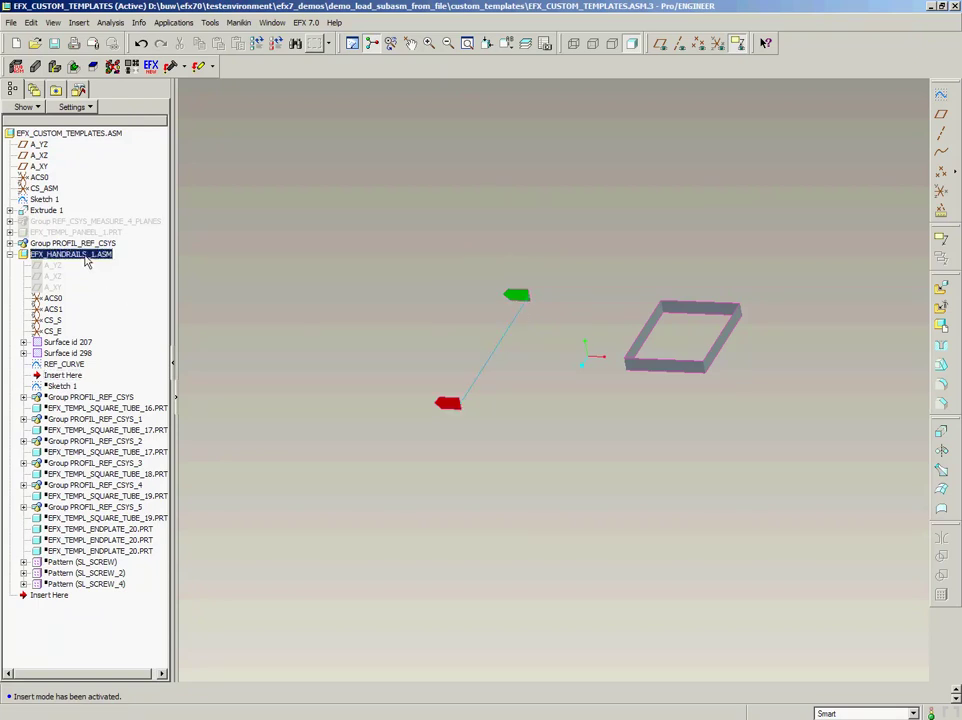
right_click(92, 256)
Open EFX_HANDRAILS_1 in its own window and regenerate its tubes and endplates, leaving screws suppressed
left_click(108, 276)
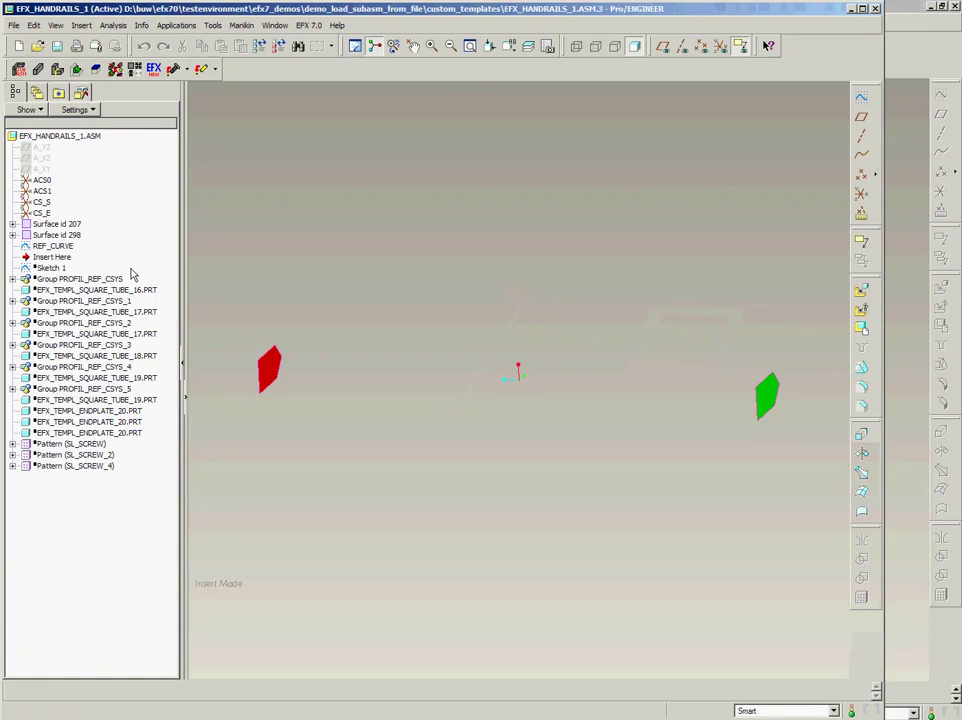
left_click_drag(52, 257, 62, 270)
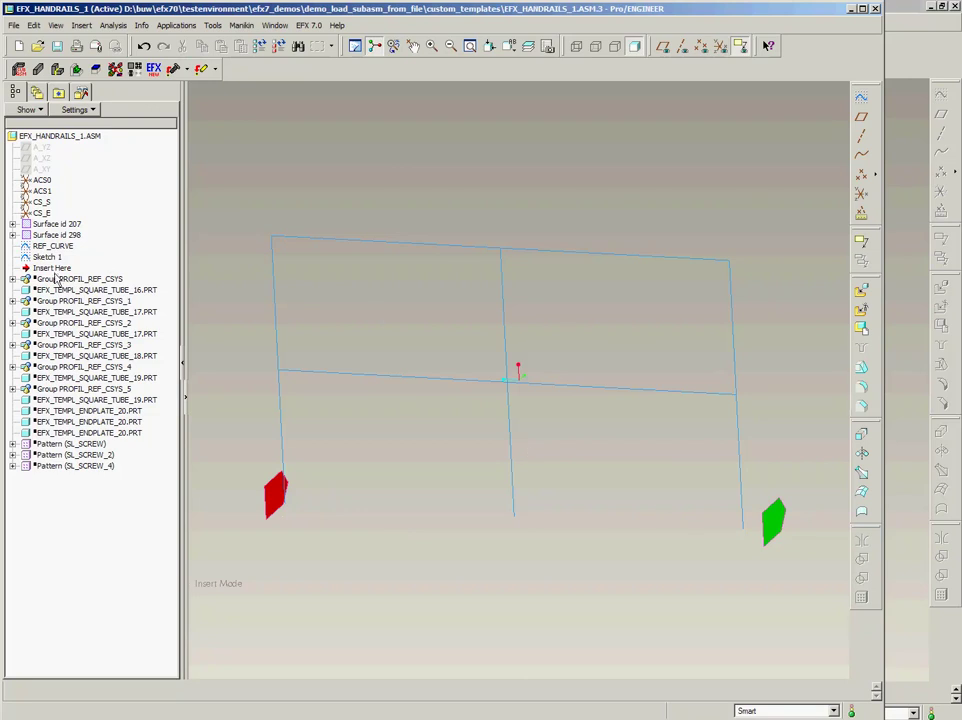
mouse_move(57, 275)
left_mouse_down()
mouse_move(62, 430)
mouse_move(113, 432)
left_mouse_up()
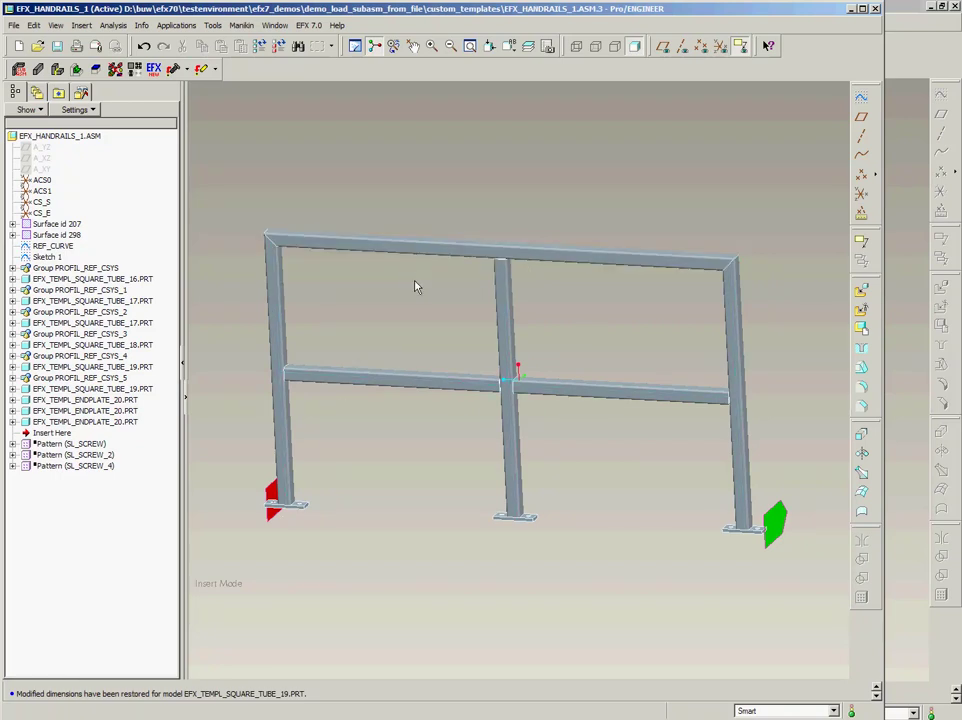
middle_click_drag(417, 287, 401, 288)
scroll(311, 498, "up", 5)
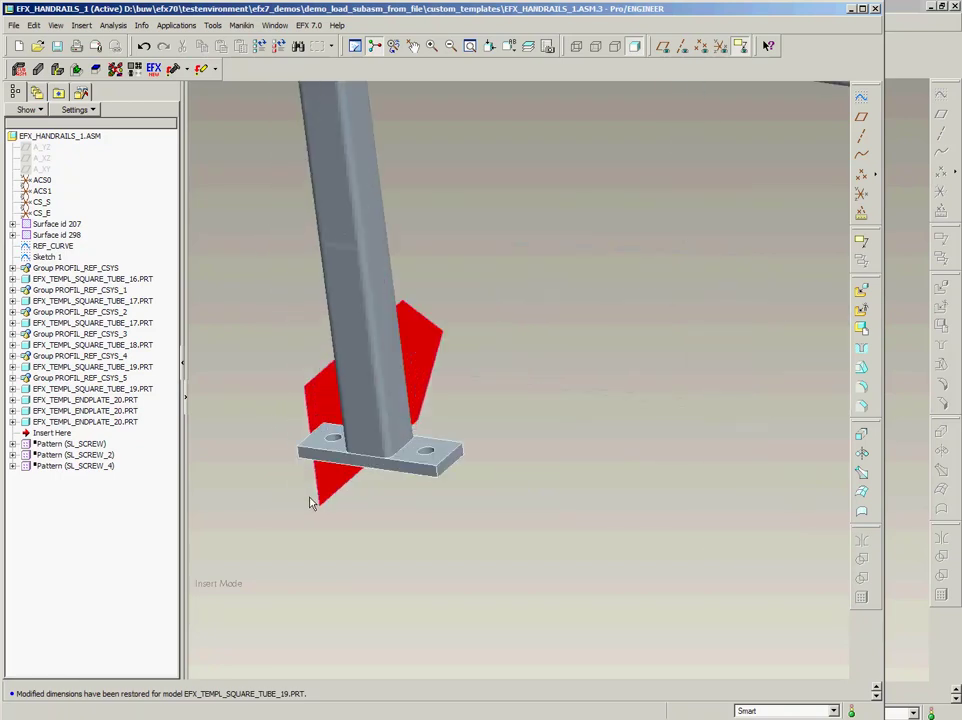
left_click(76, 68)
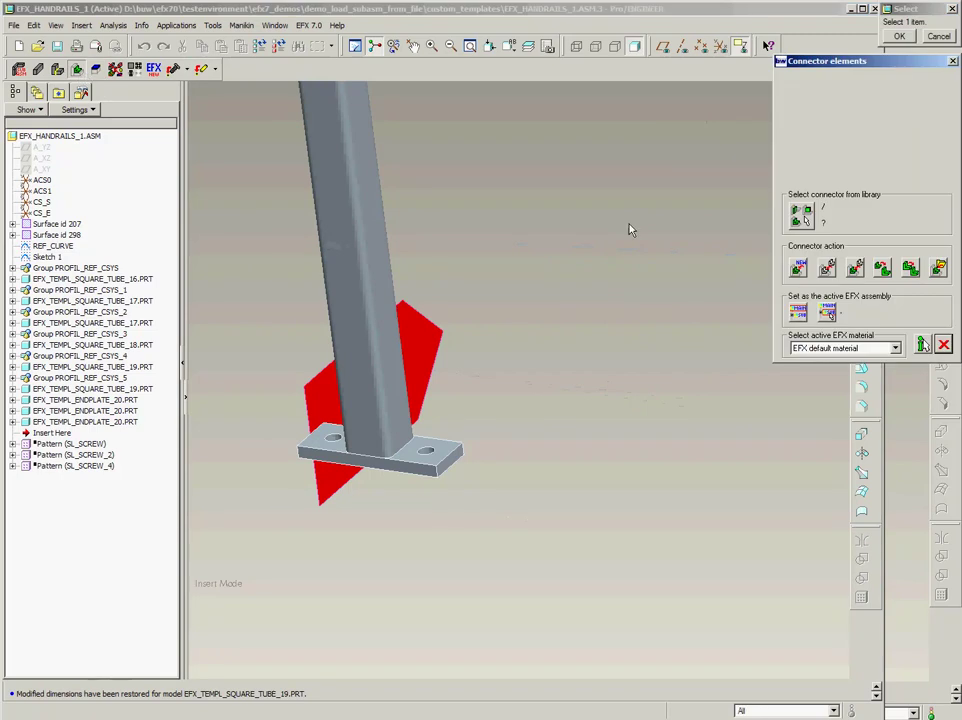
left_click(910, 268)
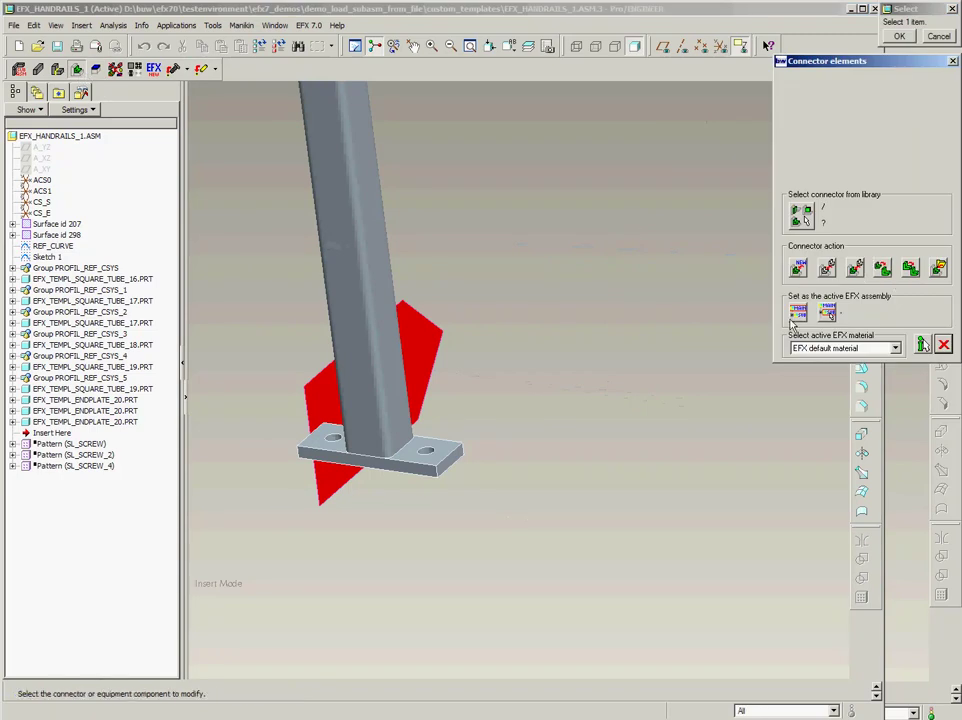
left_click(460, 462)
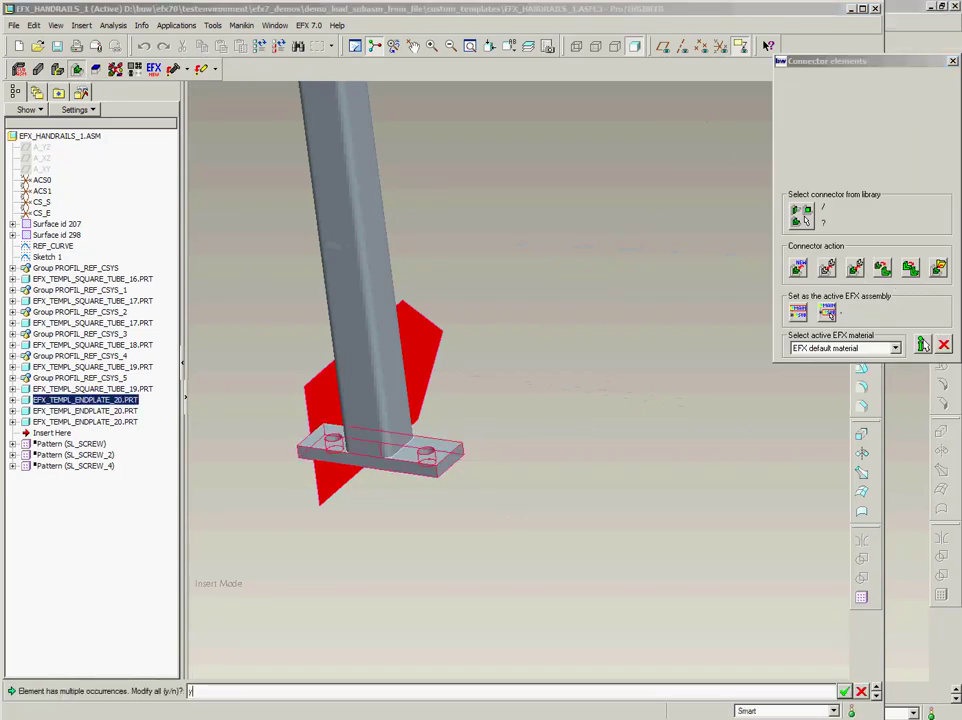
type("y")
key("Return")
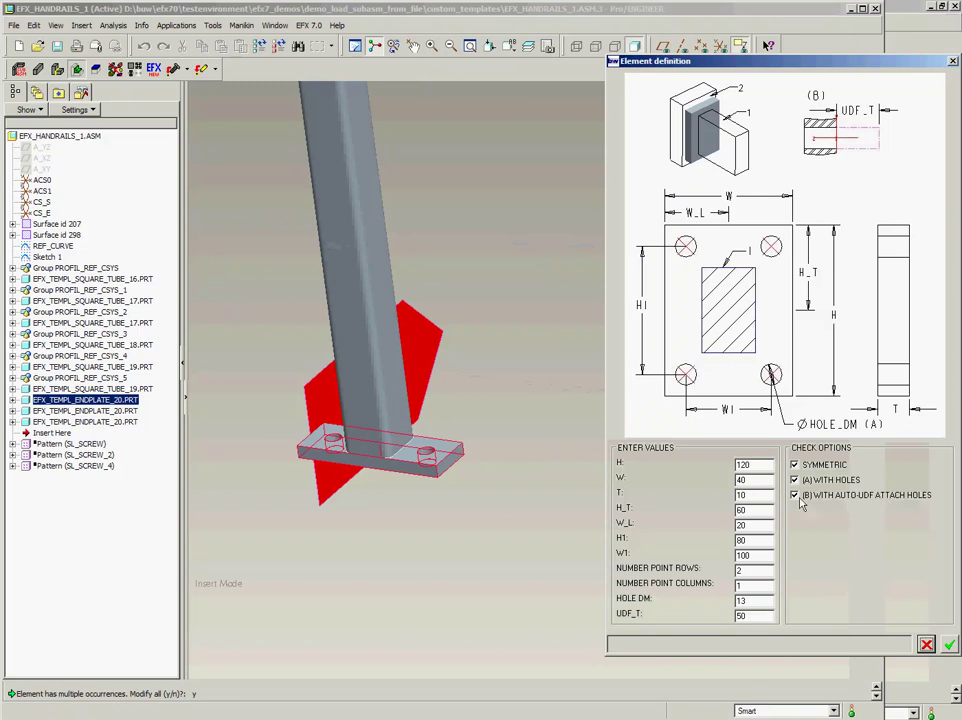
left_click(926, 645)
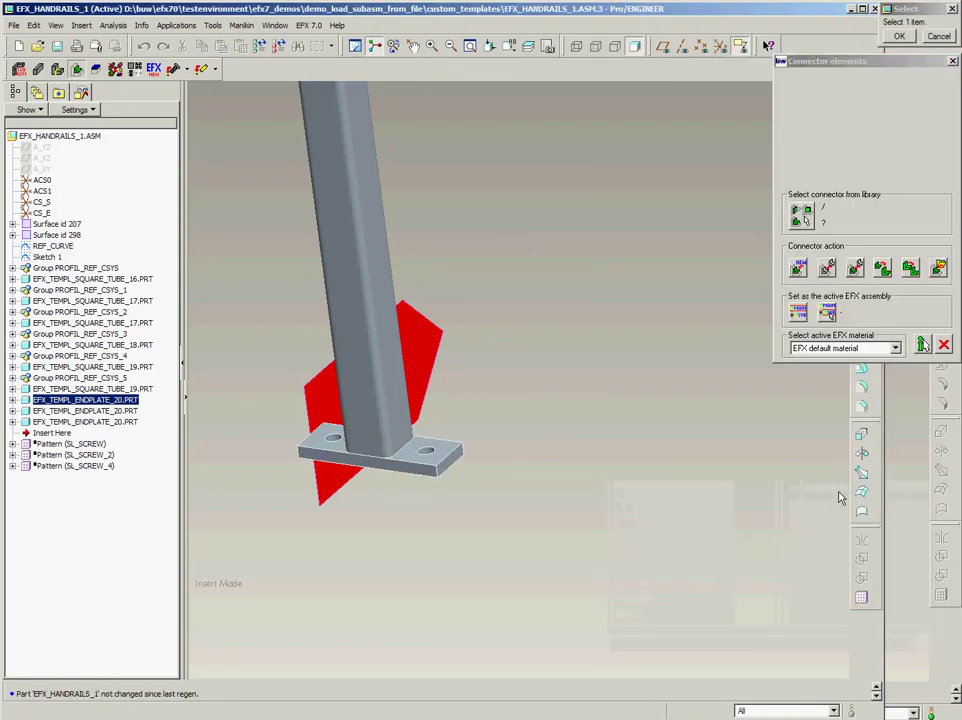
left_click(922, 345)
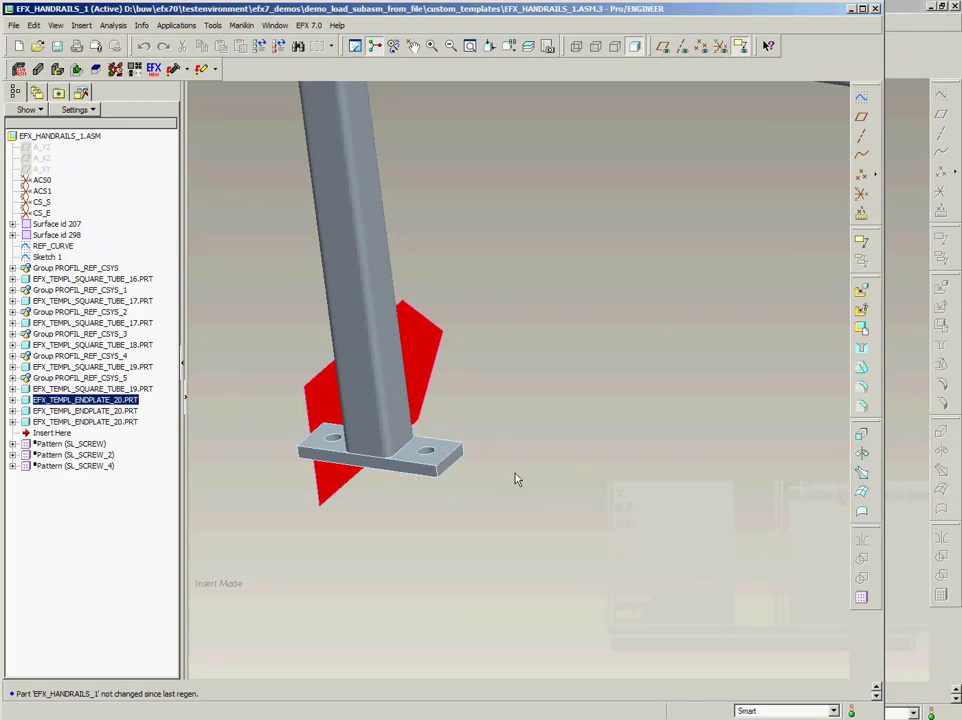
Restore the screw patterns at the tree's end, then inspect an endplate bolt's screw connection without changing it
left_click_drag(49, 437, 45, 468)
scroll(437, 502, "up", 5)
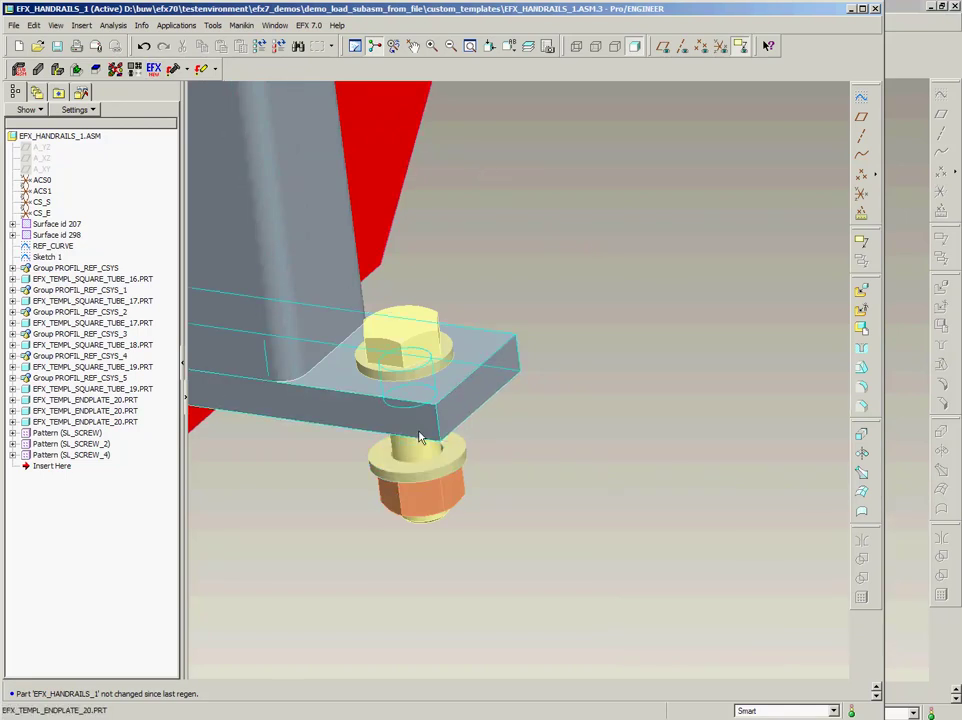
left_click(185, 70)
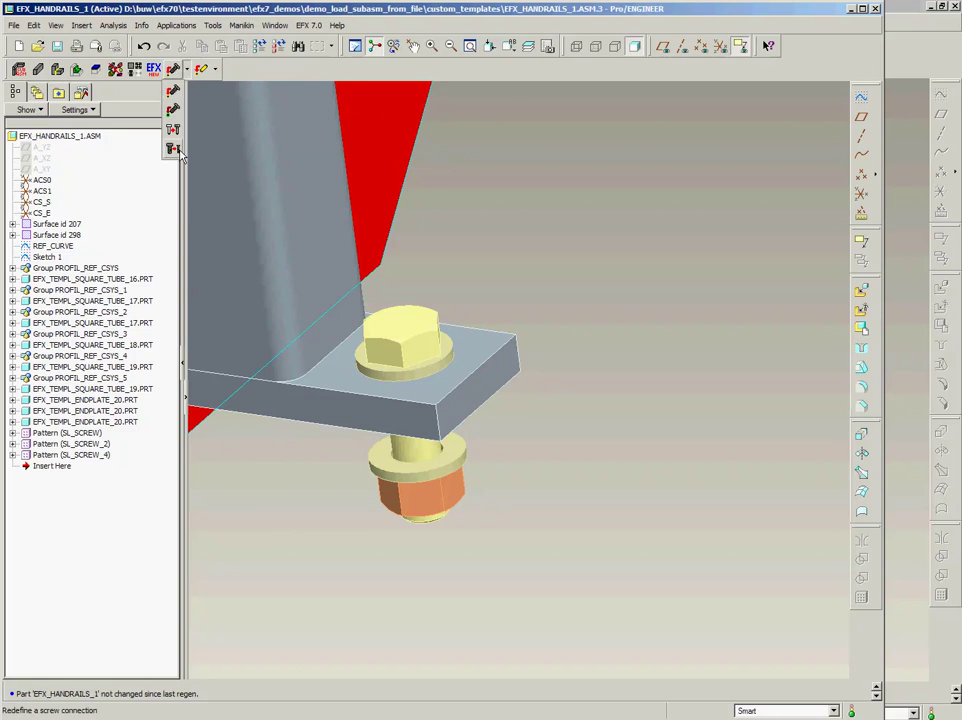
left_click(172, 148)
left_click(390, 330)
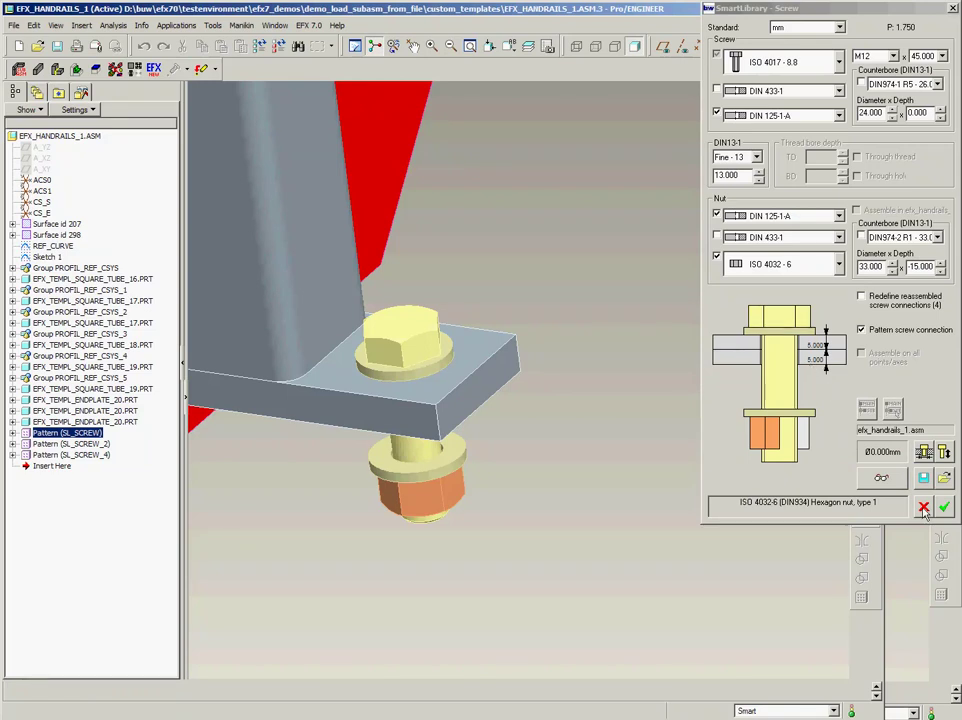
key("Escape")
scroll(445, 470, "down", 10)
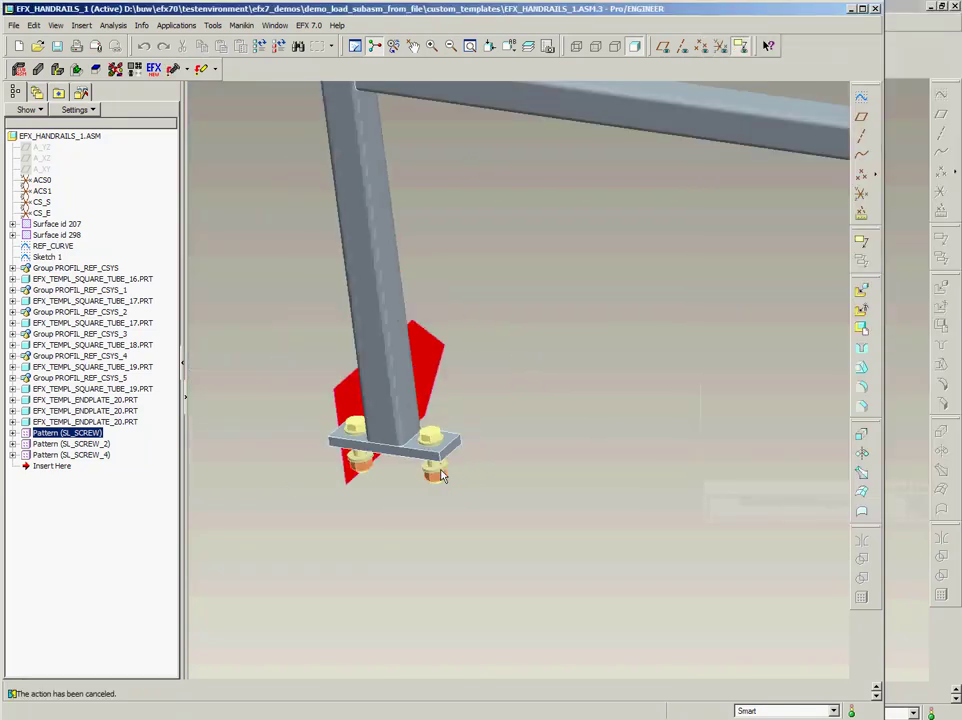
Open the drawing efx_handrails_1.drw
scroll(816, 440, "down", 1)
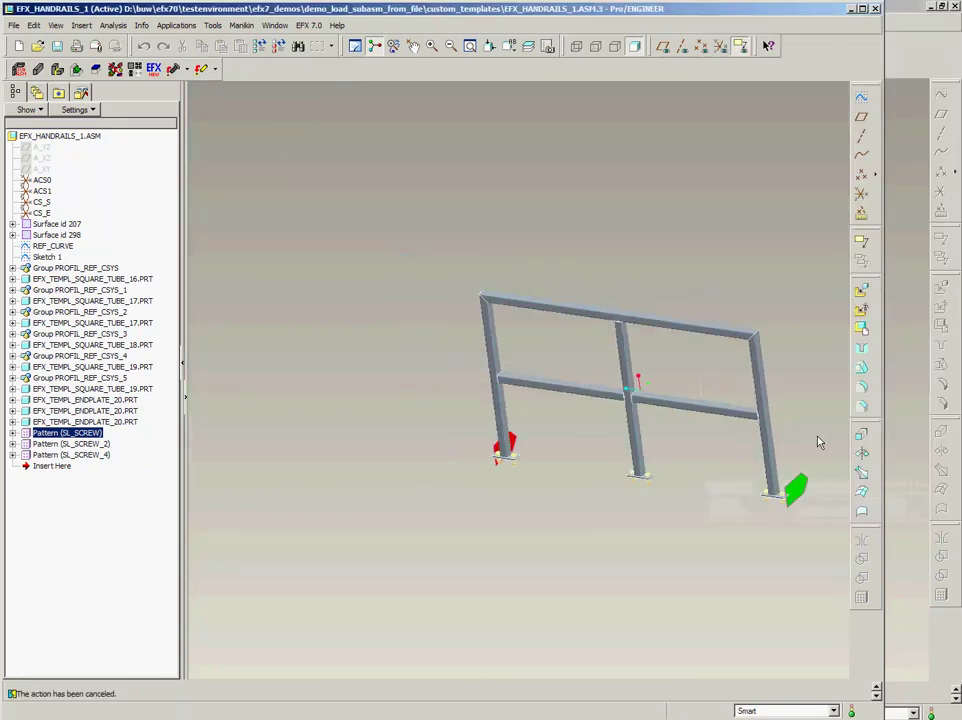
scroll(820, 442, "up", 3)
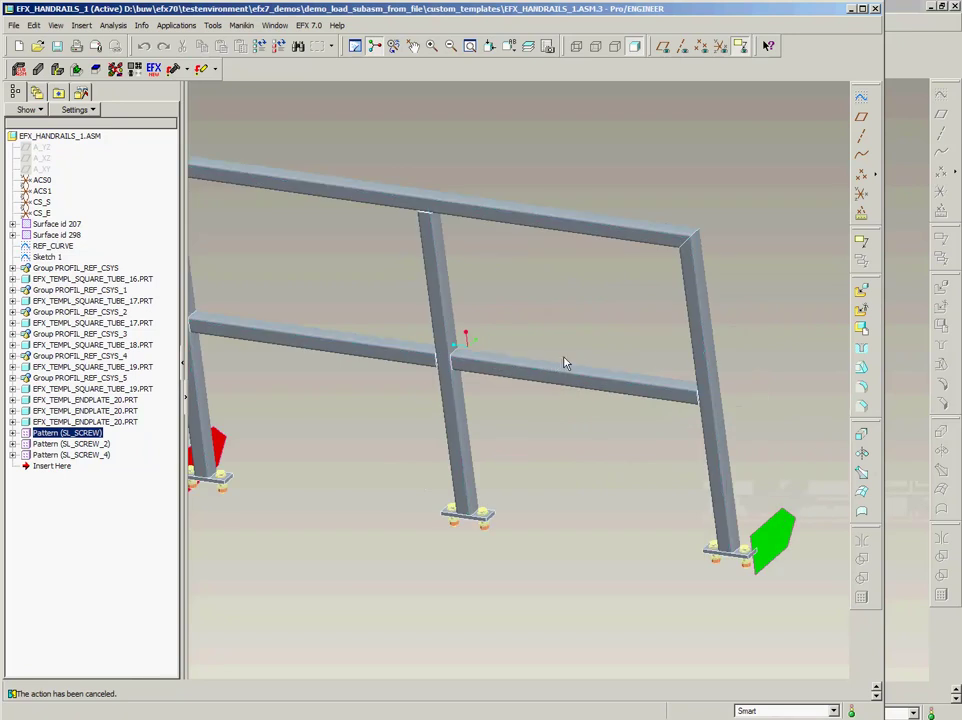
left_click(42, 48)
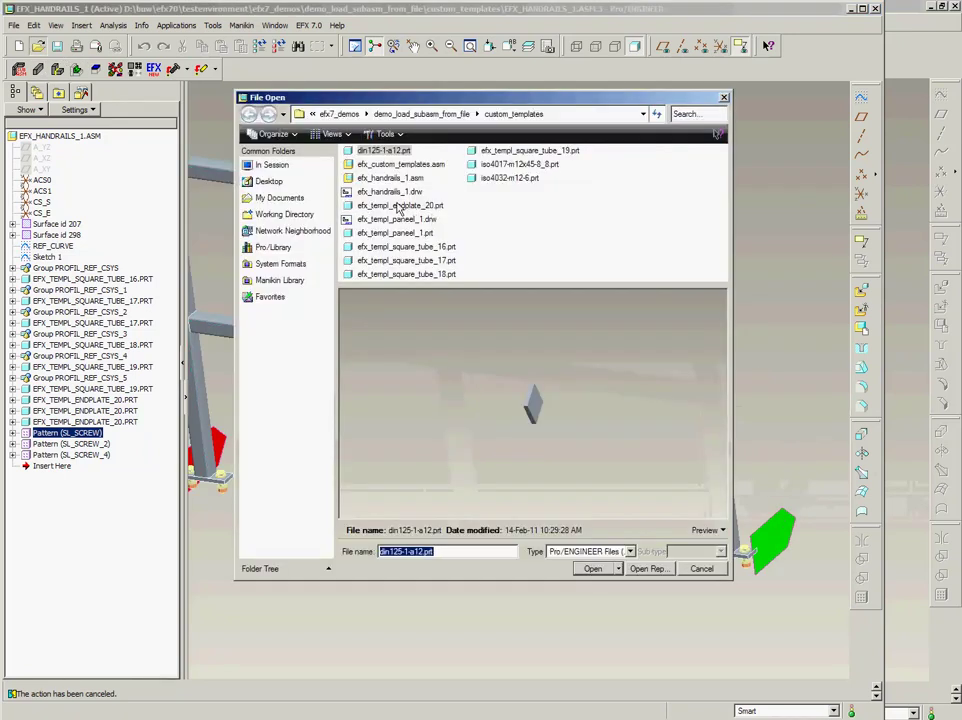
double_click(390, 191)
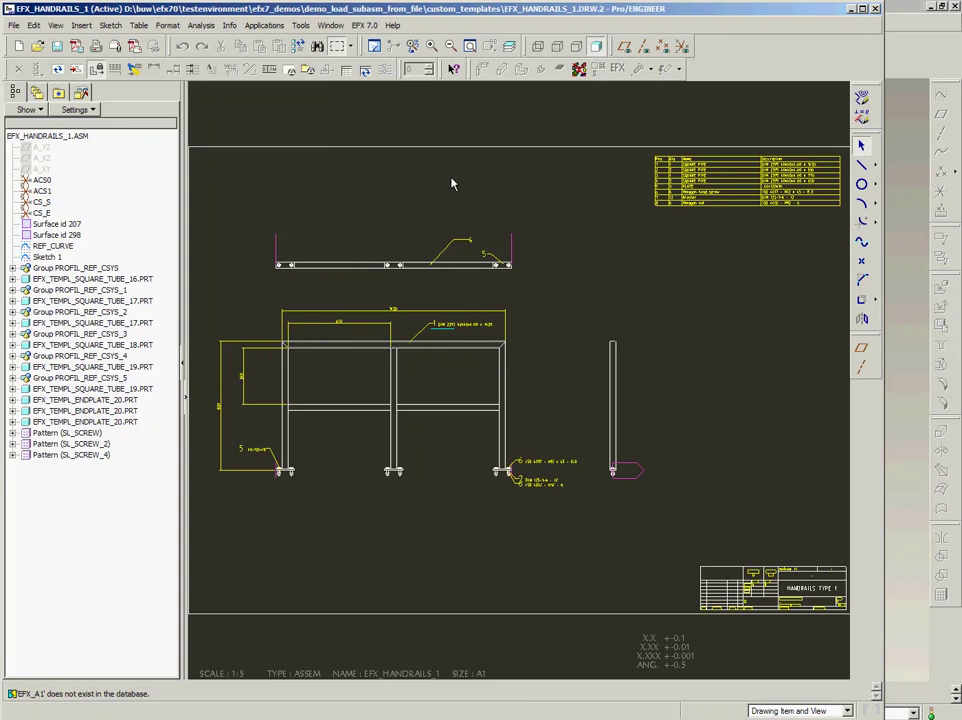
Close the efx_handrails_1 drawing window
left_click(331, 25)
left_click(340, 65)
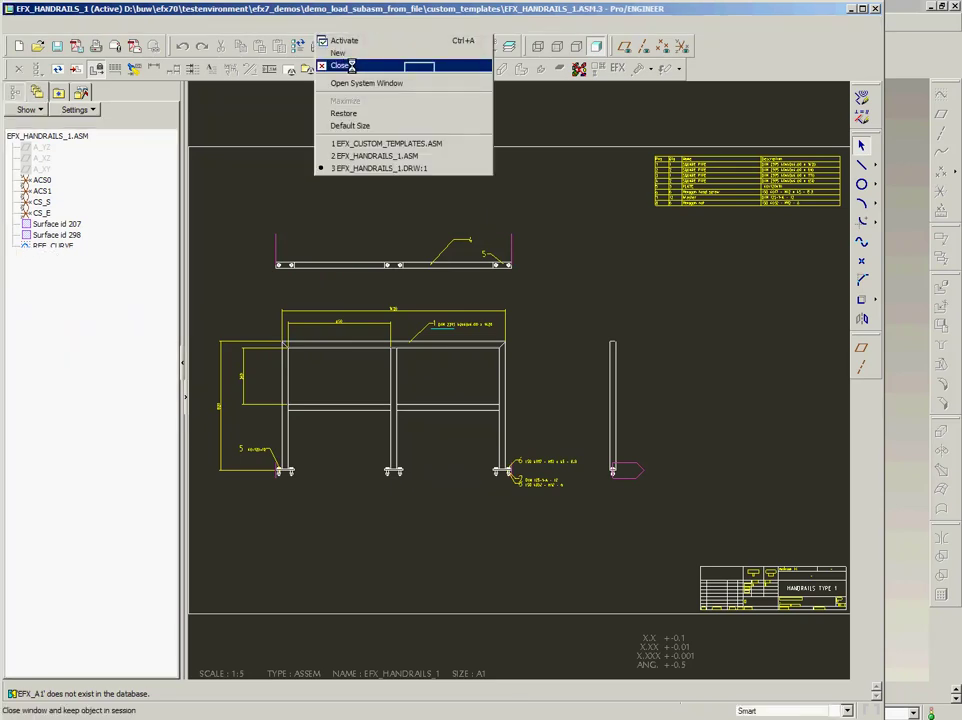